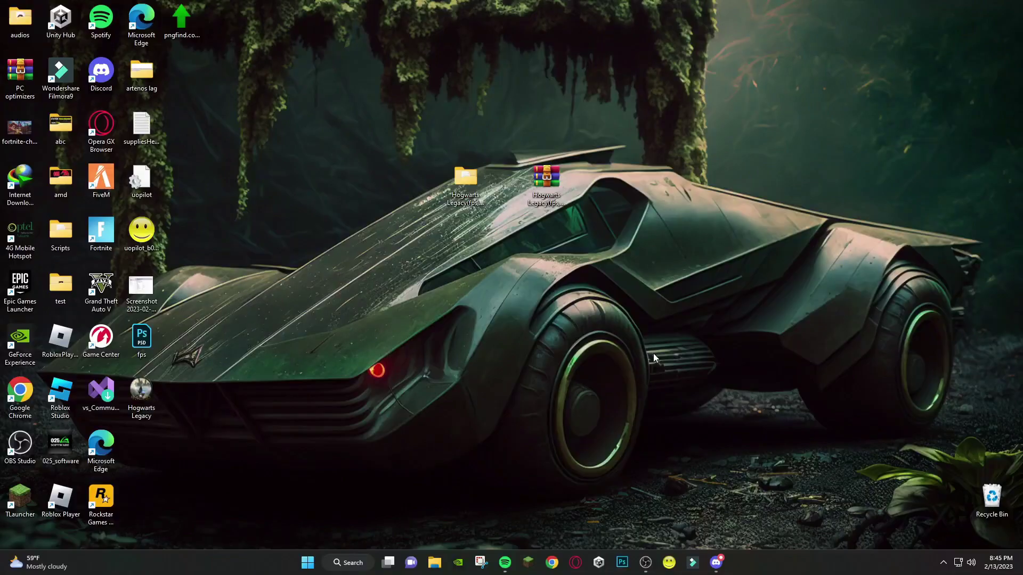
In GeForce Experience, check the Drivers tab for updates and express-install Game Ready Driver 528.49
{"action": "left_click_drag", "start_coordinate": [394, 137], "coordinate": [608, 272]}
{"action": "left_click", "coordinate": [599, 214]}
{"action": "left_click", "coordinate": [457, 562]}
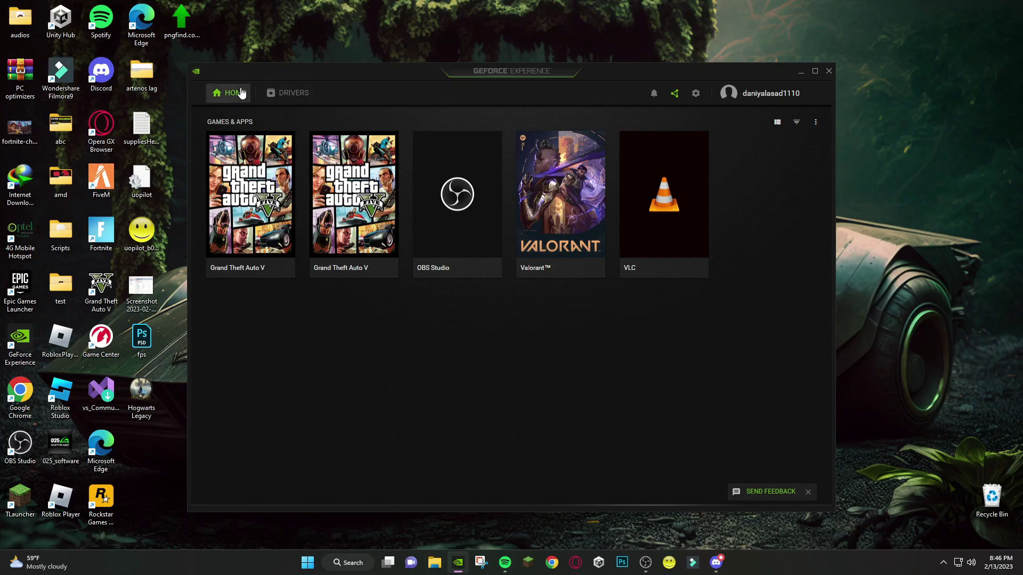
{"action": "left_click", "coordinate": [269, 97]}
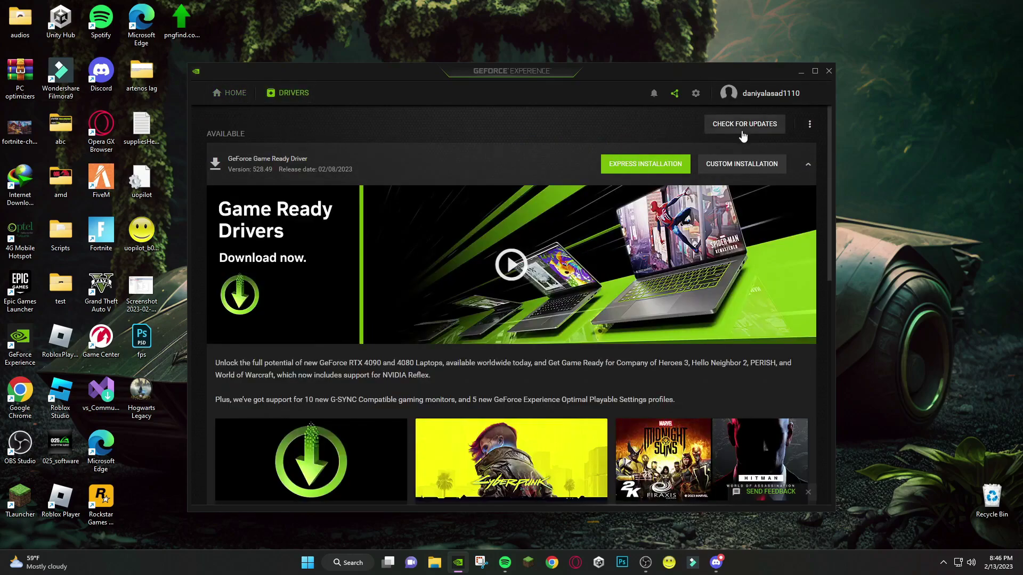
{"action": "left_click", "coordinate": [742, 130]}
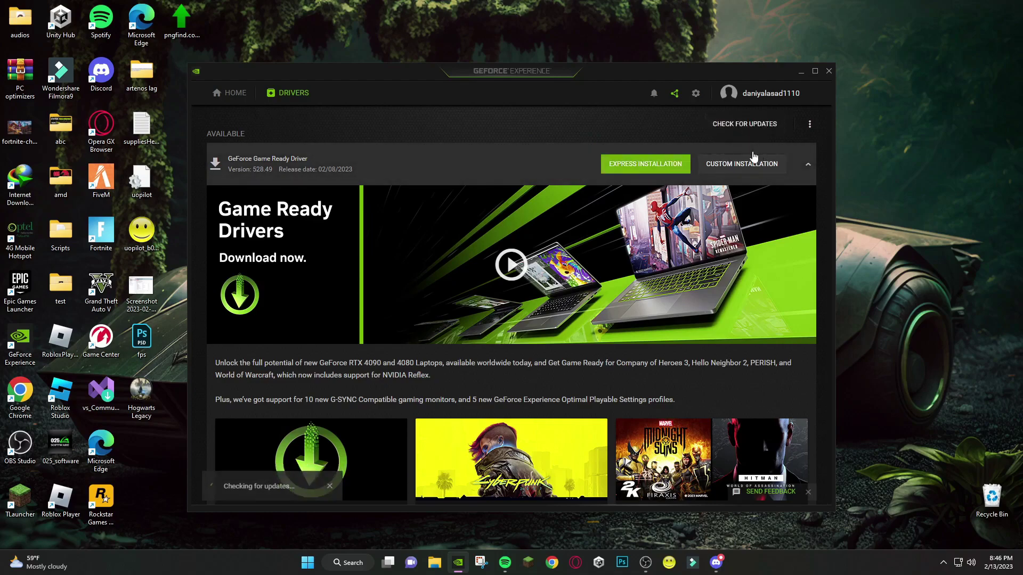
{"action": "left_click", "coordinate": [661, 167]}
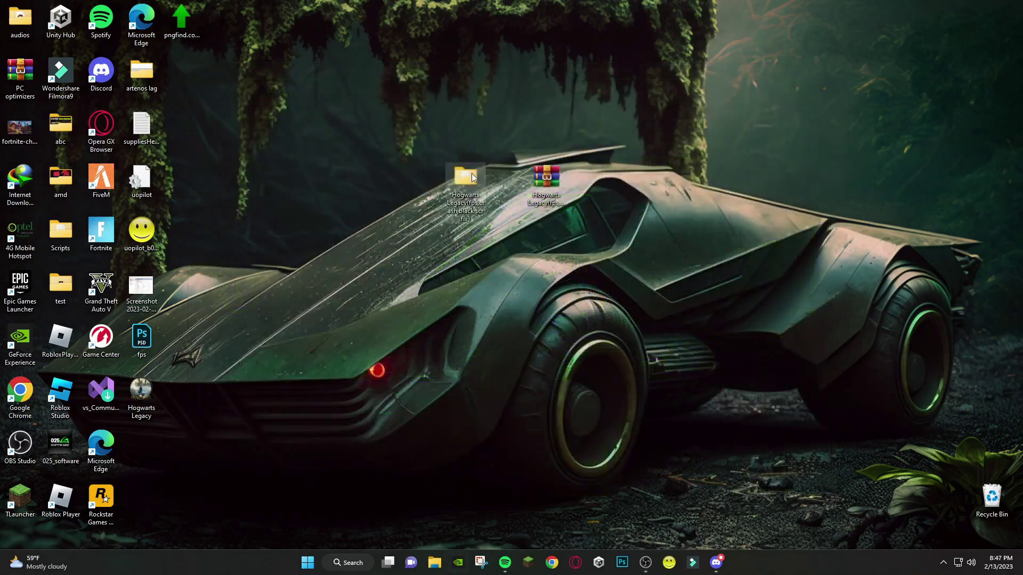
Launch dxwebsetup from the Hogwarts Legacy fix's DirectX Installer folder
{"action": "double_click", "coordinate": [467, 176]}
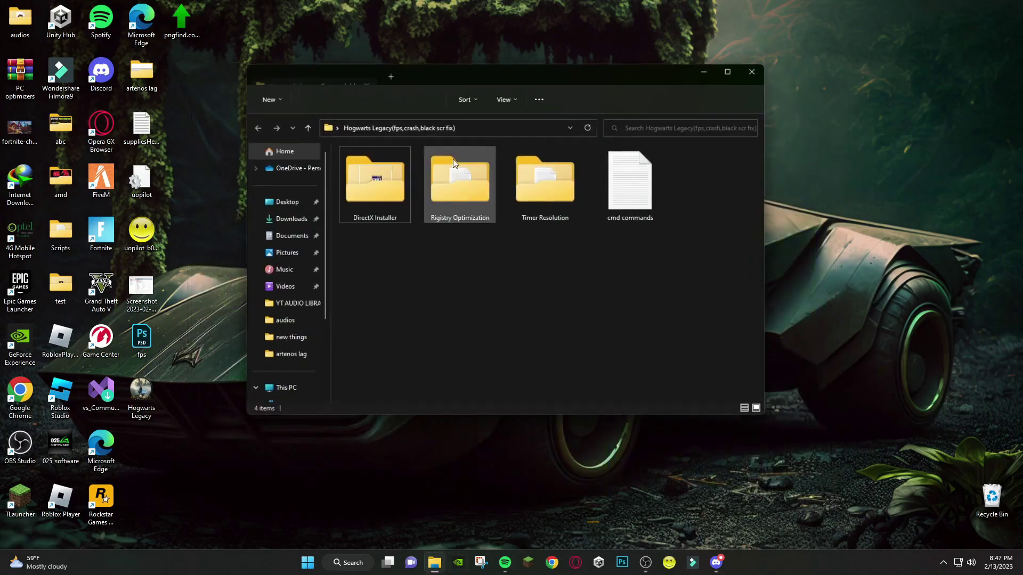
{"action": "double_click", "coordinate": [366, 183]}
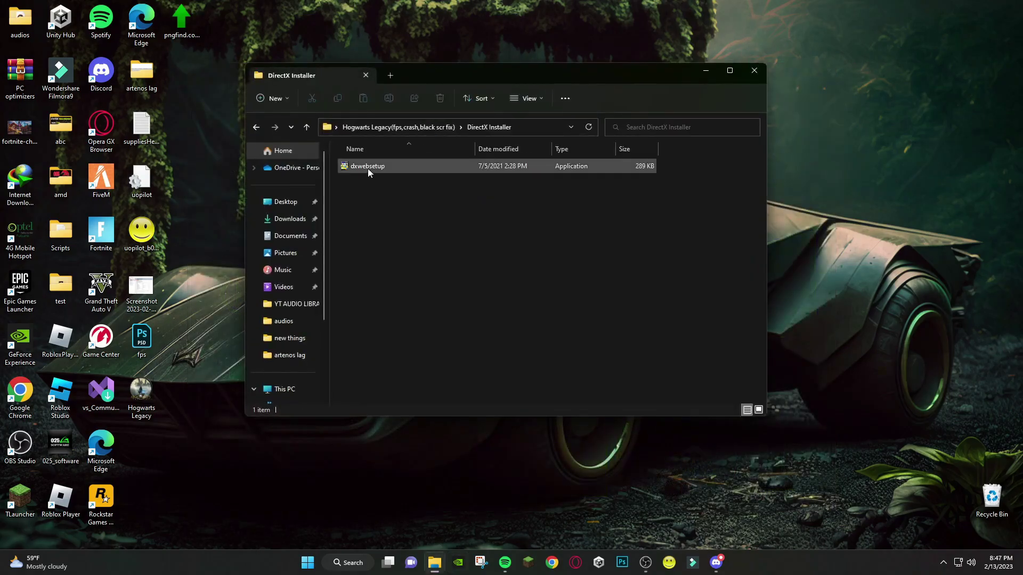
{"action": "double_click", "coordinate": [372, 165]}
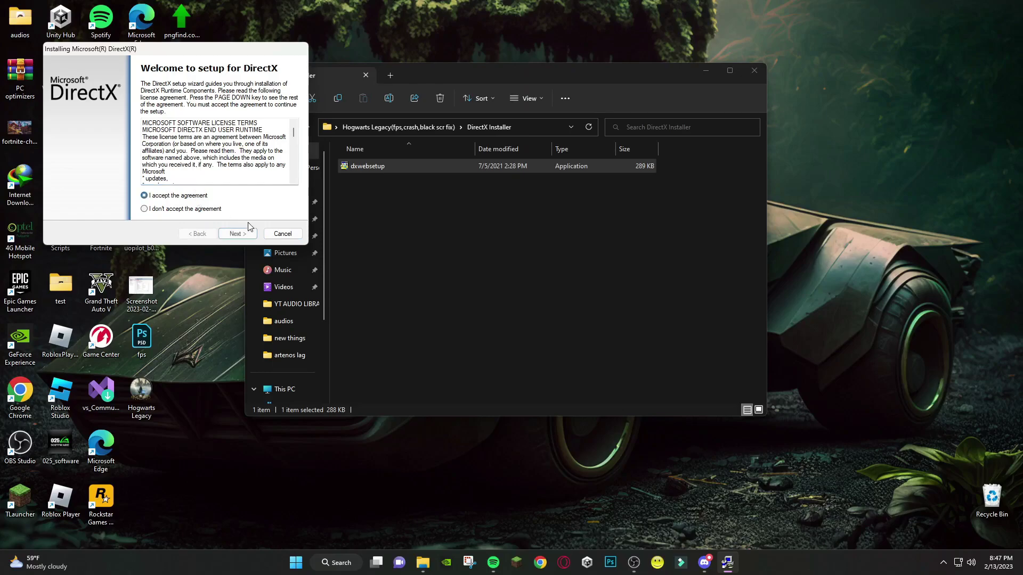
Accept the DirectX licence, skip the Bing Bar, finish setup, and return to the Hogwarts Legacy folder
{"action": "left_click", "coordinate": [238, 233]}
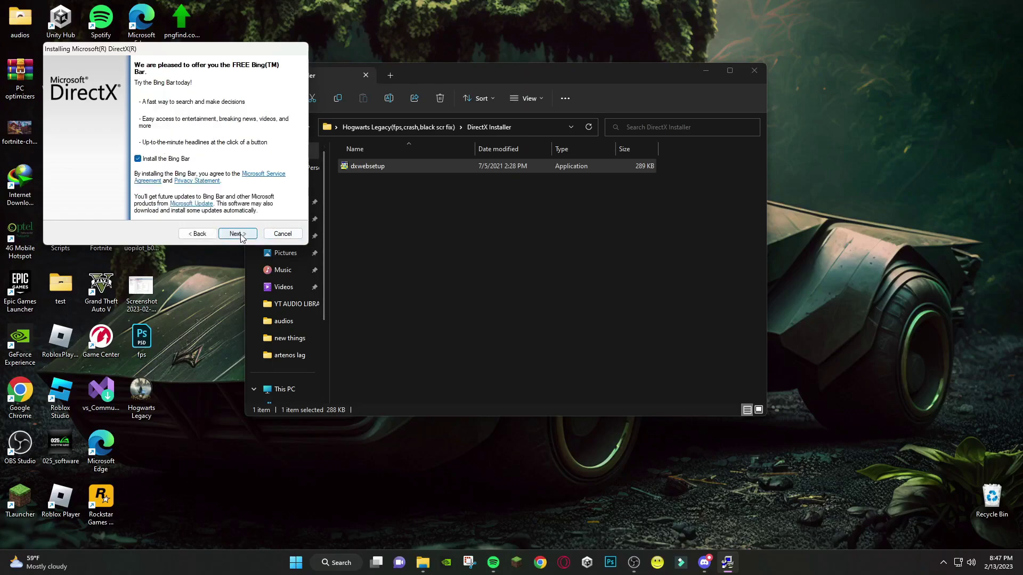
{"action": "left_click", "coordinate": [140, 162]}
{"action": "left_click", "coordinate": [238, 233]}
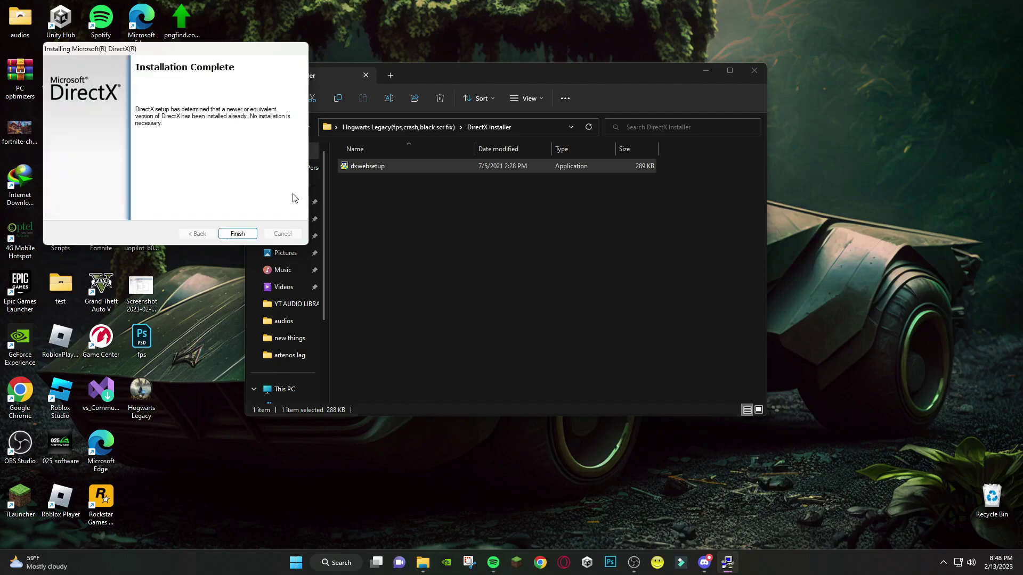
{"action": "left_click", "coordinate": [238, 233]}
{"action": "left_click", "coordinate": [257, 127]}
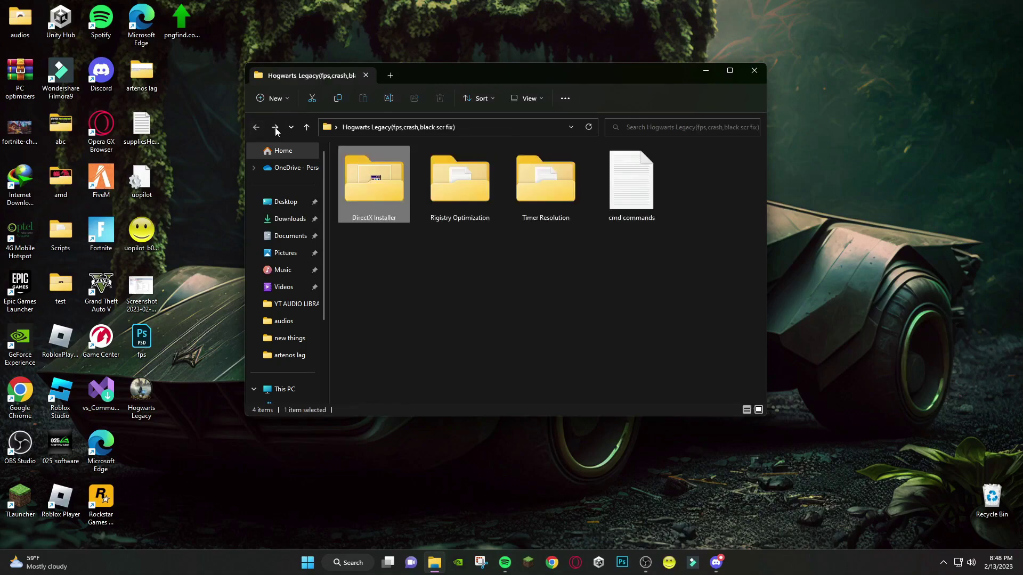
Merge the CPU boost registry file from Rigistry Optimization's CPU Speed Boost folder
{"action": "double_click", "coordinate": [456, 187]}
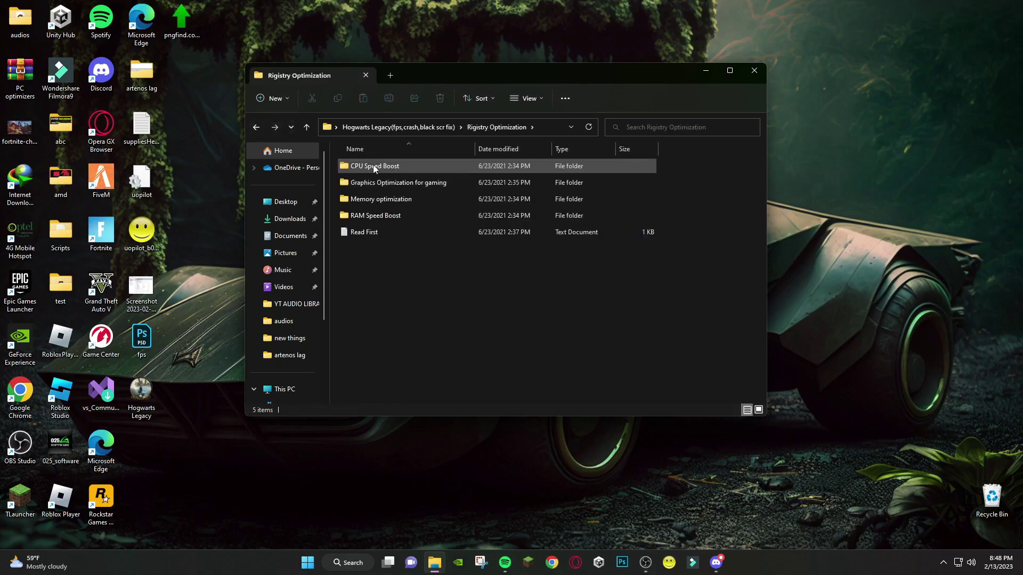
{"action": "double_click", "coordinate": [378, 166]}
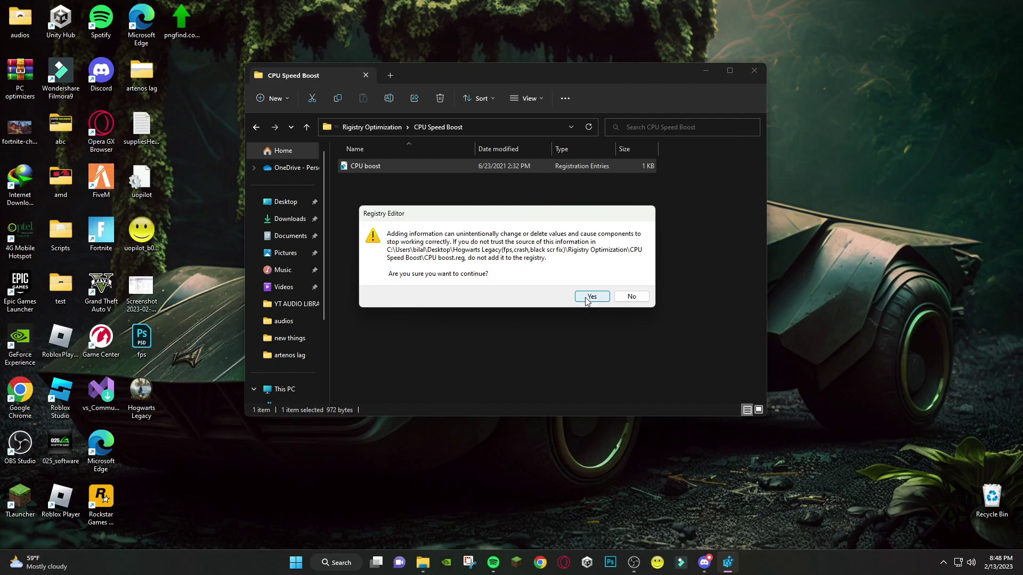
{"action": "left_click", "coordinate": [586, 299]}
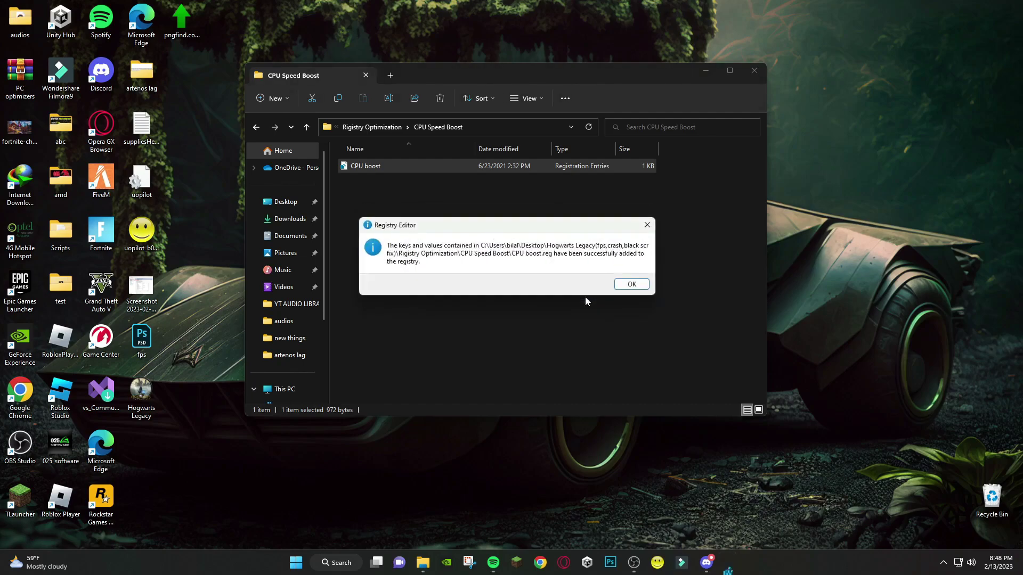
{"action": "left_click", "coordinate": [628, 282]}
{"action": "key", "text": "alt+Up"}
Merge the Graphics Optimize registry file from the Graphics Optimization for gaming folder
{"action": "double_click", "coordinate": [384, 181]}
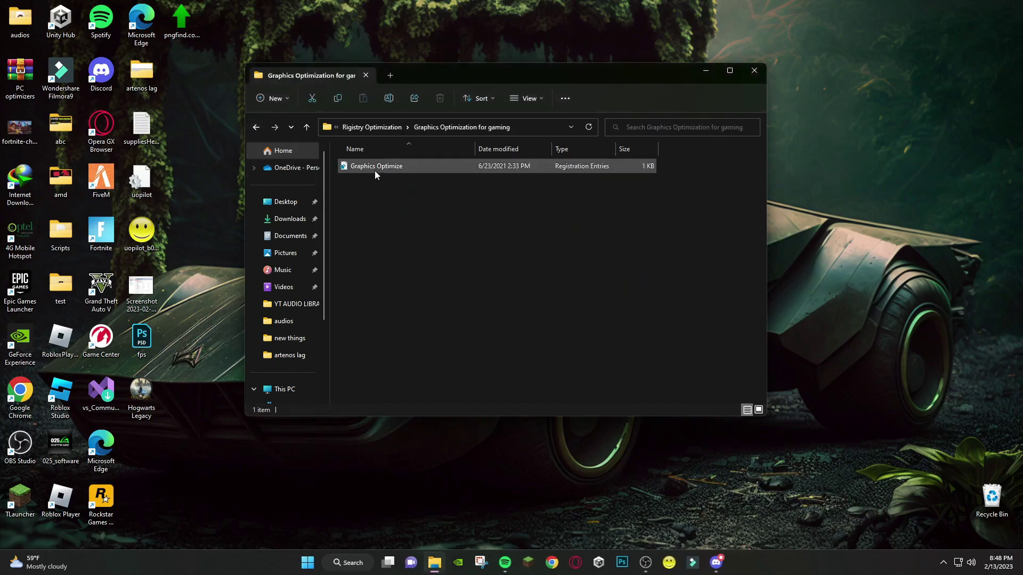
{"action": "double_click", "coordinate": [375, 168]}
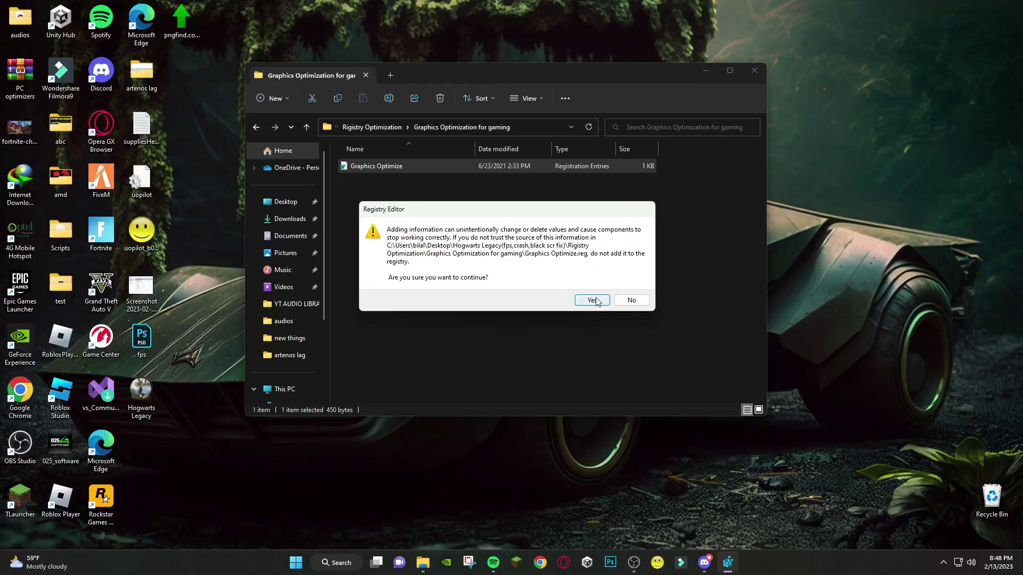
{"action": "left_click", "coordinate": [592, 299]}
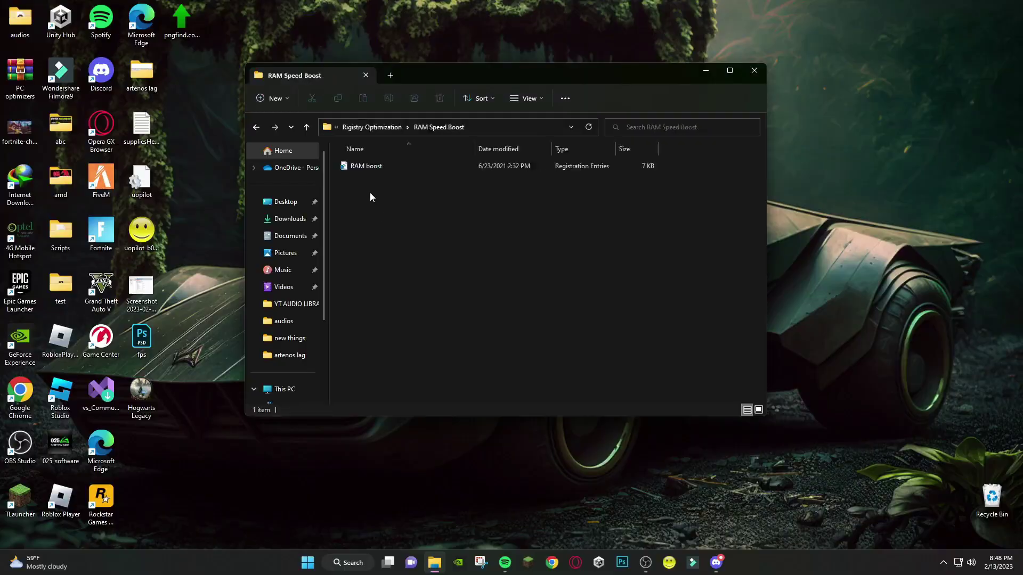
Merge the RAM boost registry file and return to the Hogwarts Legacy folder
{"action": "double_click", "coordinate": [366, 166]}
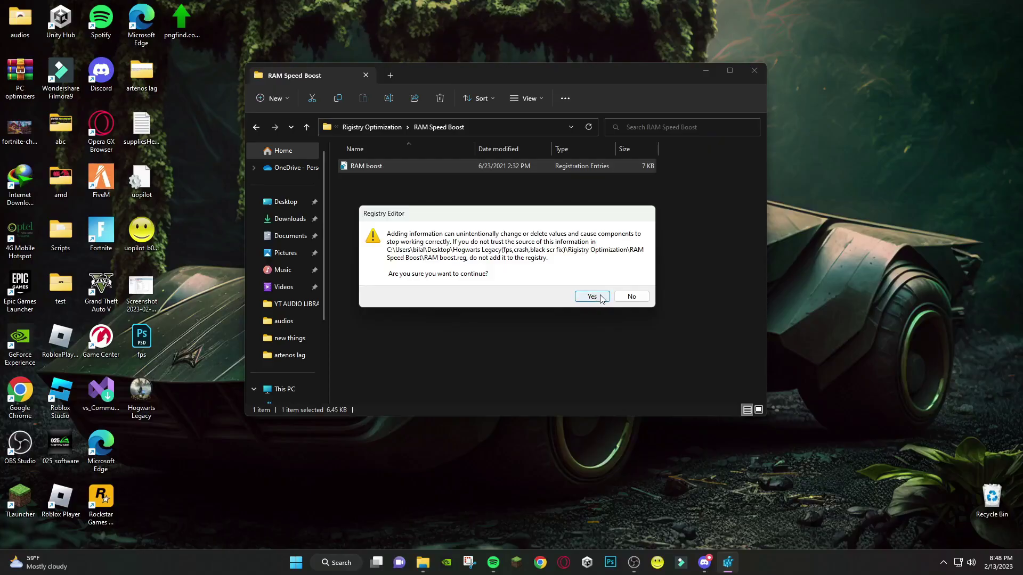
{"action": "left_click", "coordinate": [593, 297]}
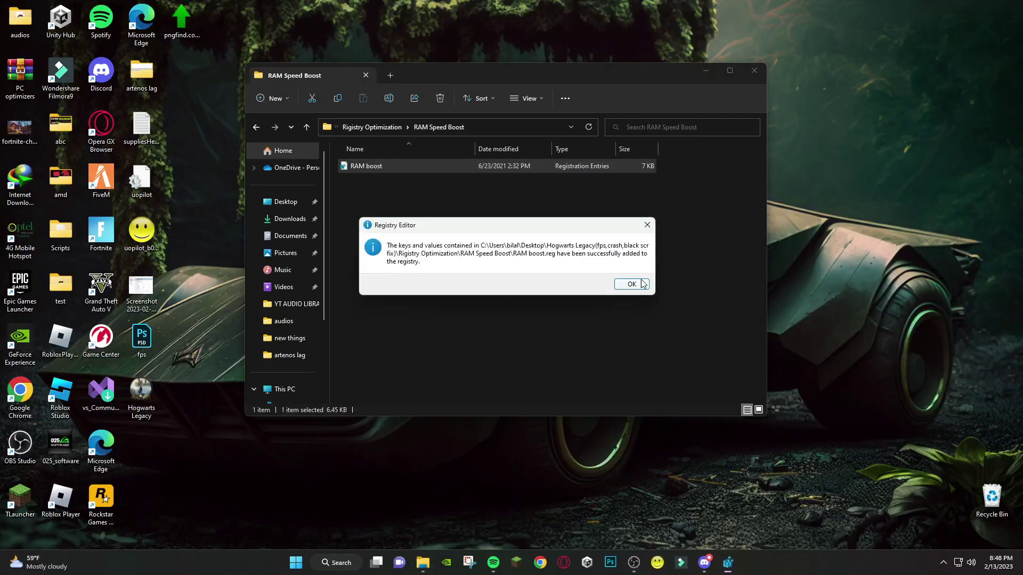
{"action": "left_click", "coordinate": [630, 283]}
{"action": "key", "text": "alt+Up"}
{"action": "key", "text": "alt+Up"}
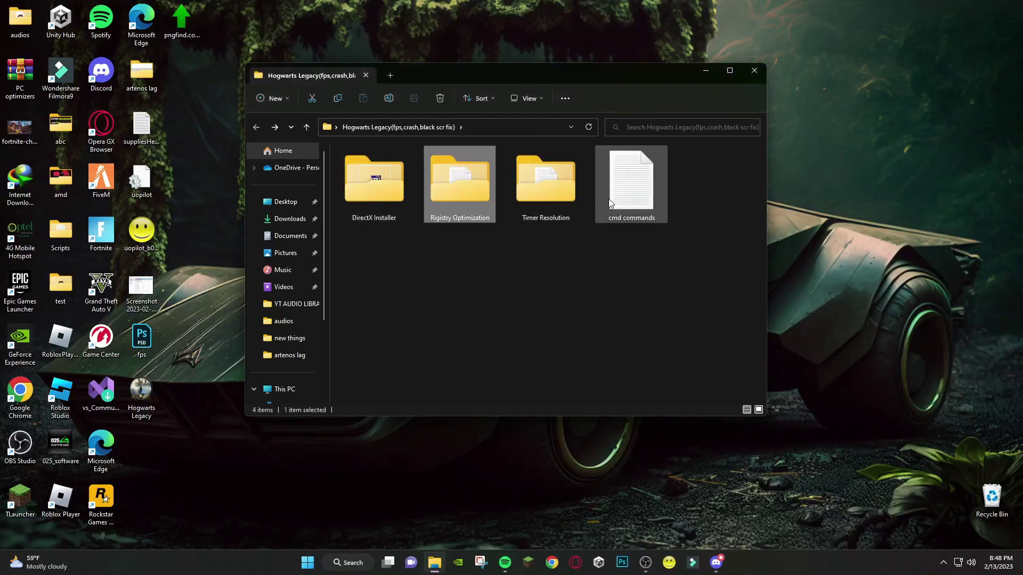
Open the cmd commands notes in Notepad and start Command Prompt as administrator via a 'cmd' search
{"action": "double_click", "coordinate": [624, 194]}
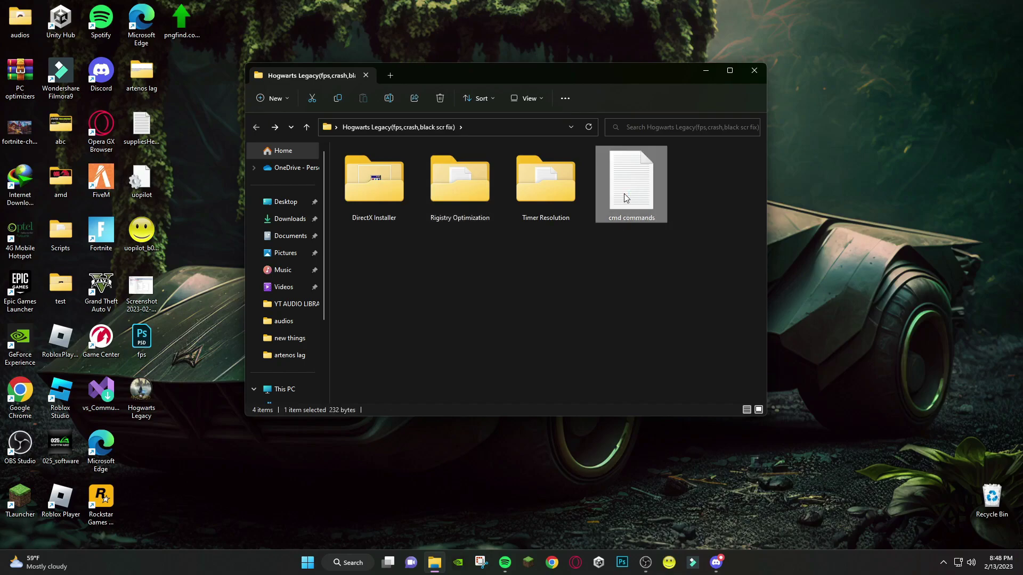
{"action": "left_click_drag", "start_coordinate": [265, 71], "coordinate": [404, 76]}
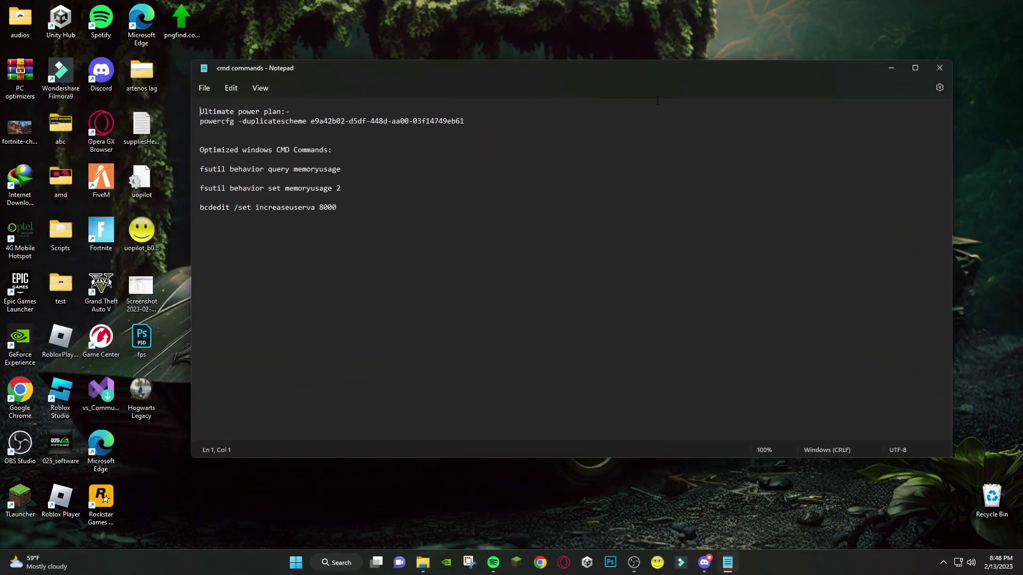
{"action": "left_click", "coordinate": [887, 69]}
{"action": "left_click", "coordinate": [346, 566]}
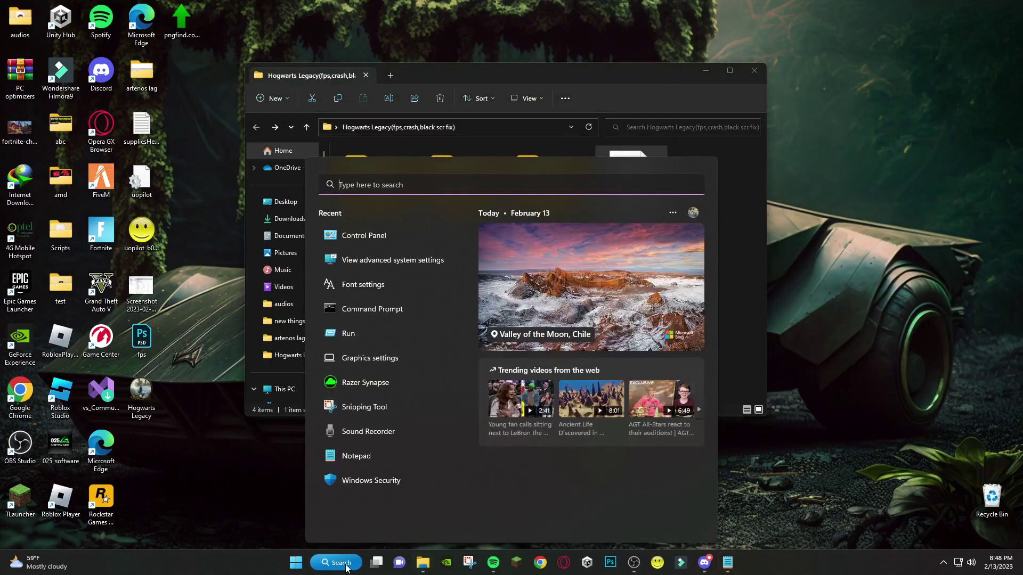
{"action": "type", "text": "cmd"}
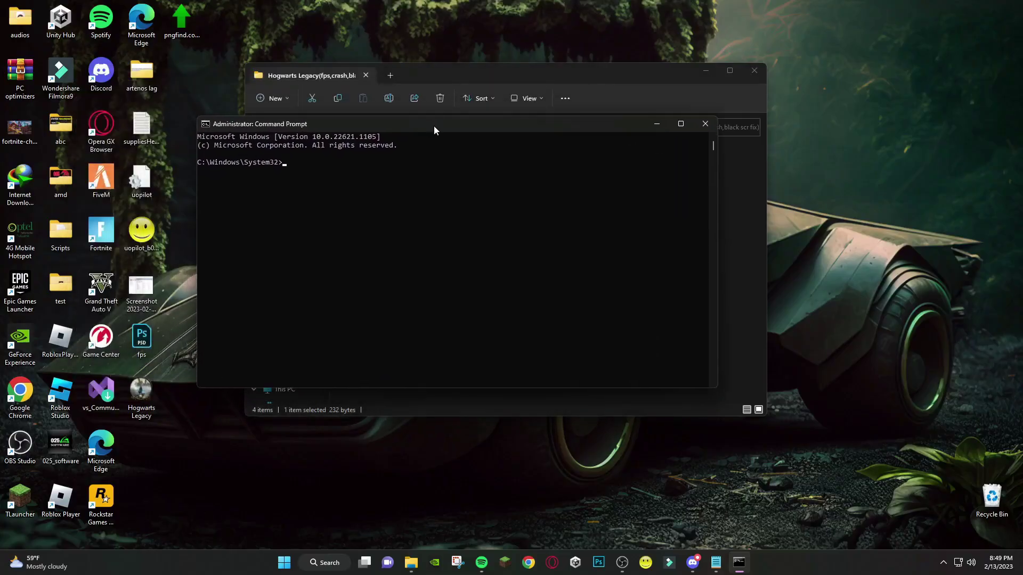
{"action": "left_click", "coordinate": [716, 562]}
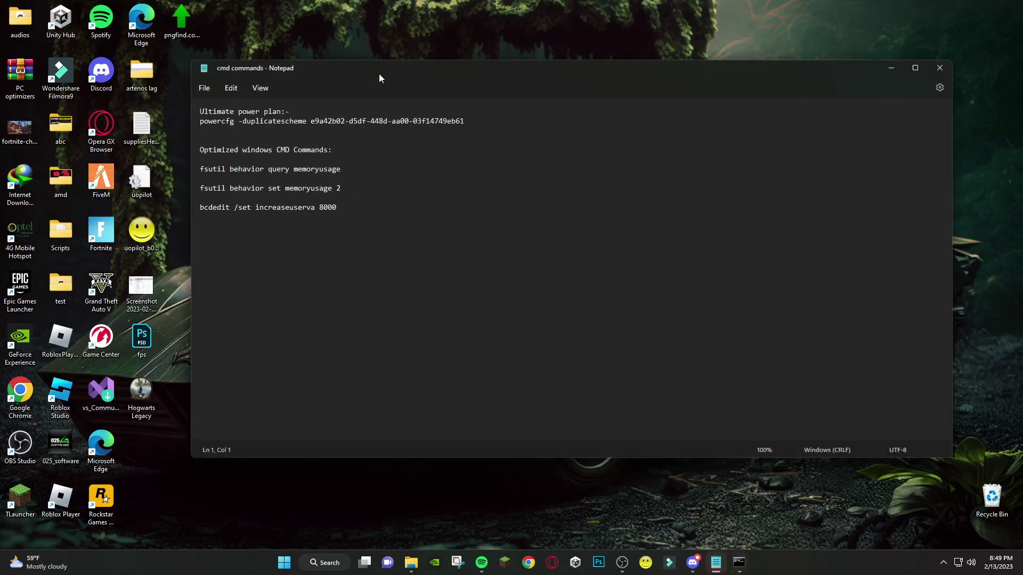
Paste the fsutil memoryusage and bcdedit increaseuserva 8000 commands from the notes into Command Prompt and run them
{"action": "left_click_drag", "start_coordinate": [193, 61], "coordinate": [481, 152]}
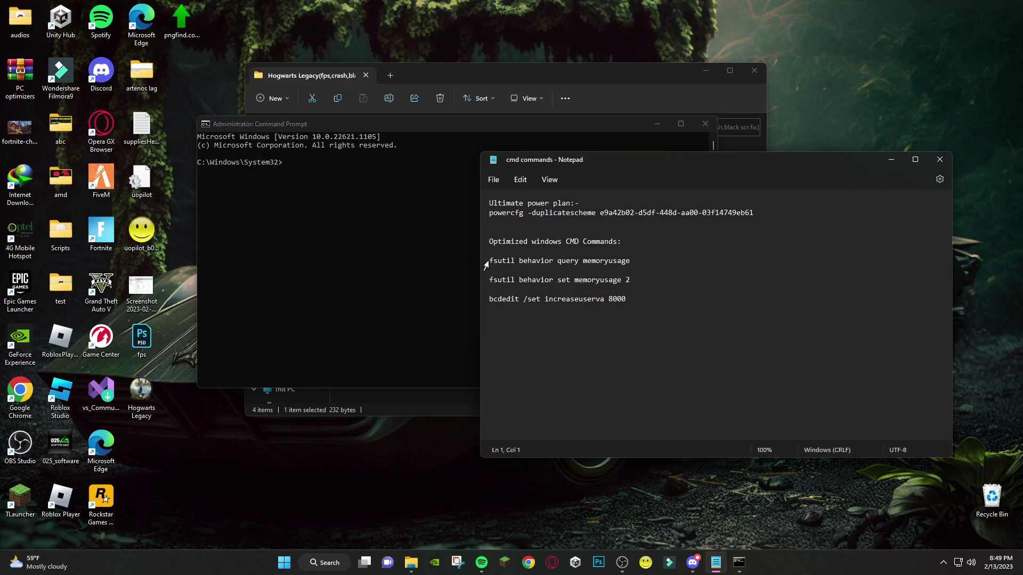
{"action": "left_click_drag", "start_coordinate": [491, 261], "coordinate": [639, 300]}
{"action": "key", "text": "cmd+c"}
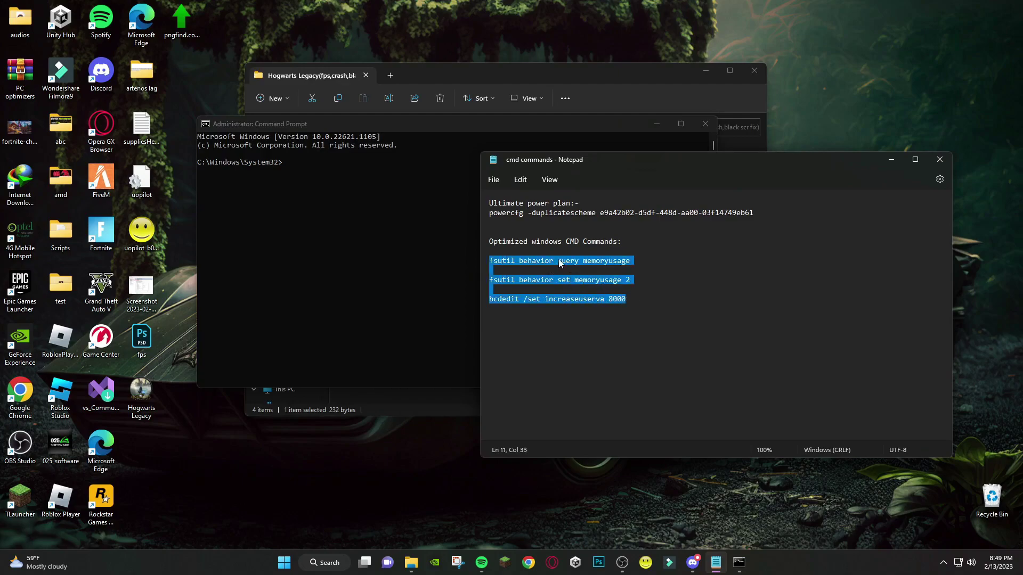
{"action": "left_click", "coordinate": [296, 184]}
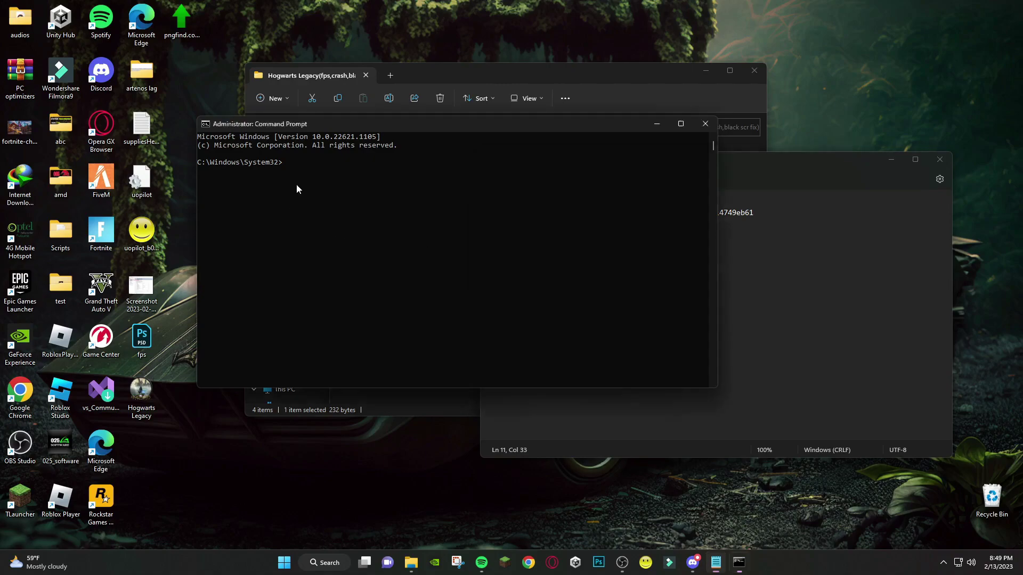
{"action": "left_click", "coordinate": [297, 169]}
{"action": "right_click", "coordinate": [296, 170]}
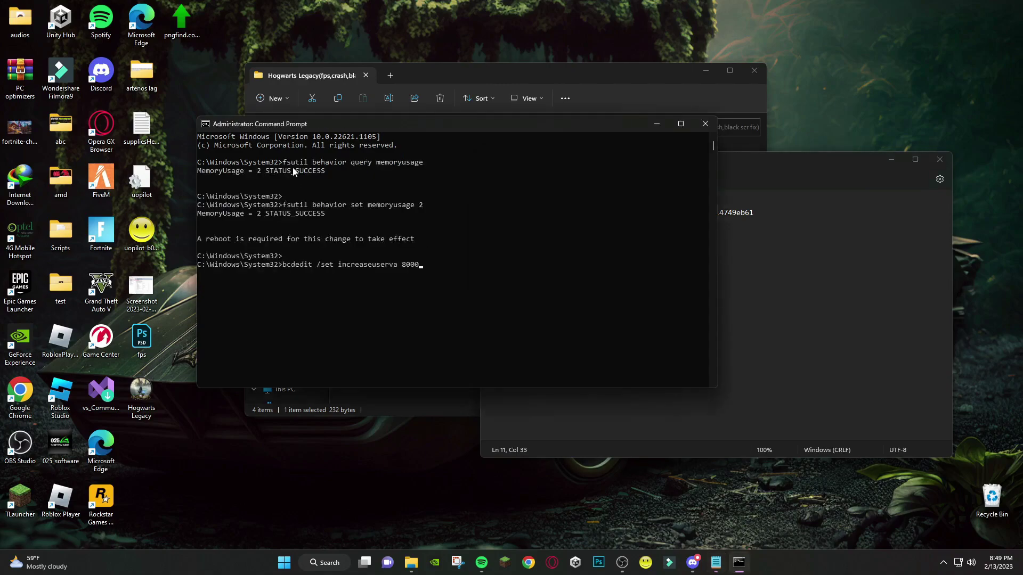
{"action": "key", "text": "Return"}
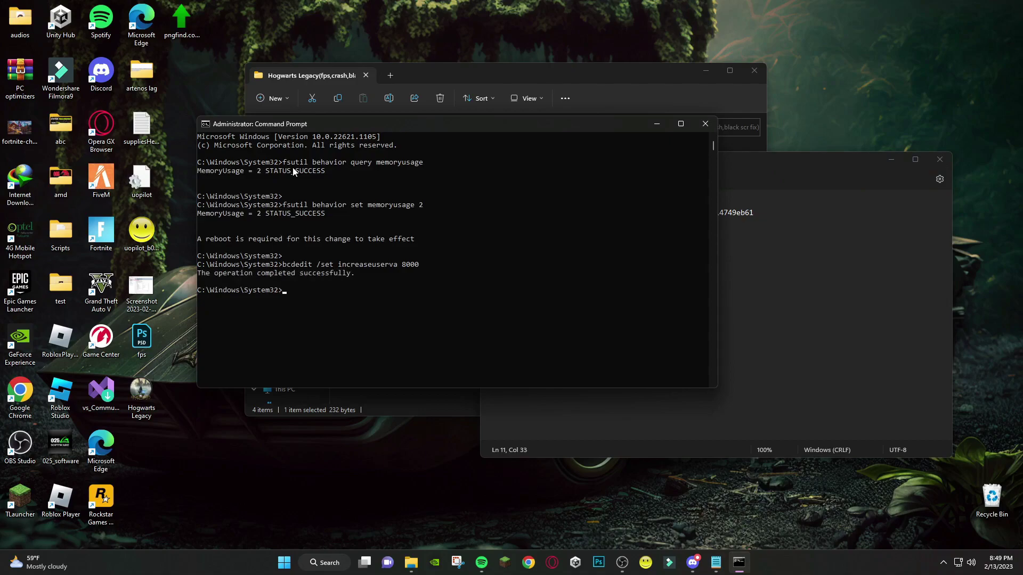
{"action": "left_click", "coordinate": [724, 273]}
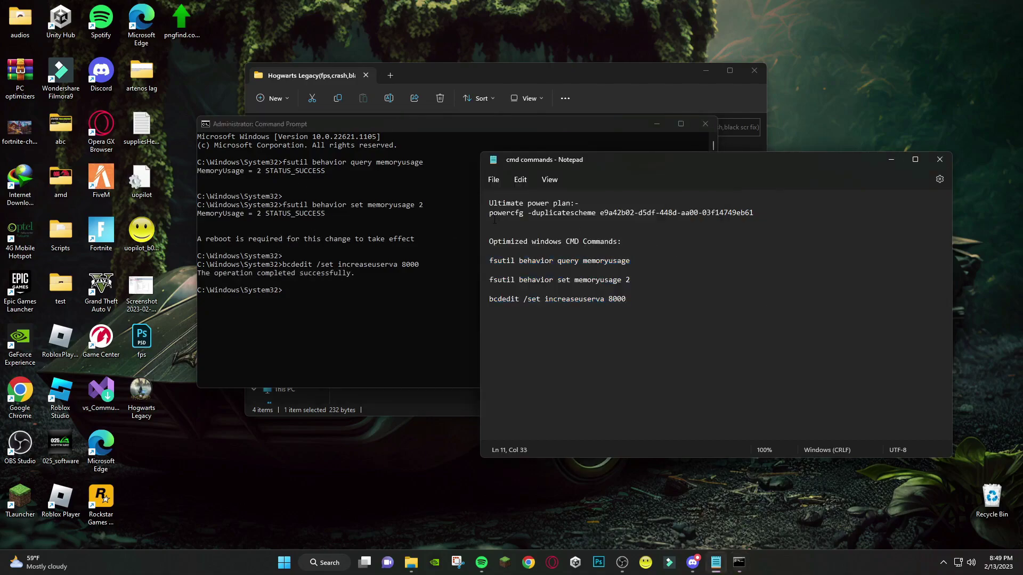
Run the powercfg -duplicatescheme line to add the Ultimate Performance plan, then close Command Prompt and Notepad
{"action": "left_click_drag", "start_coordinate": [489, 212], "coordinate": [775, 215]}
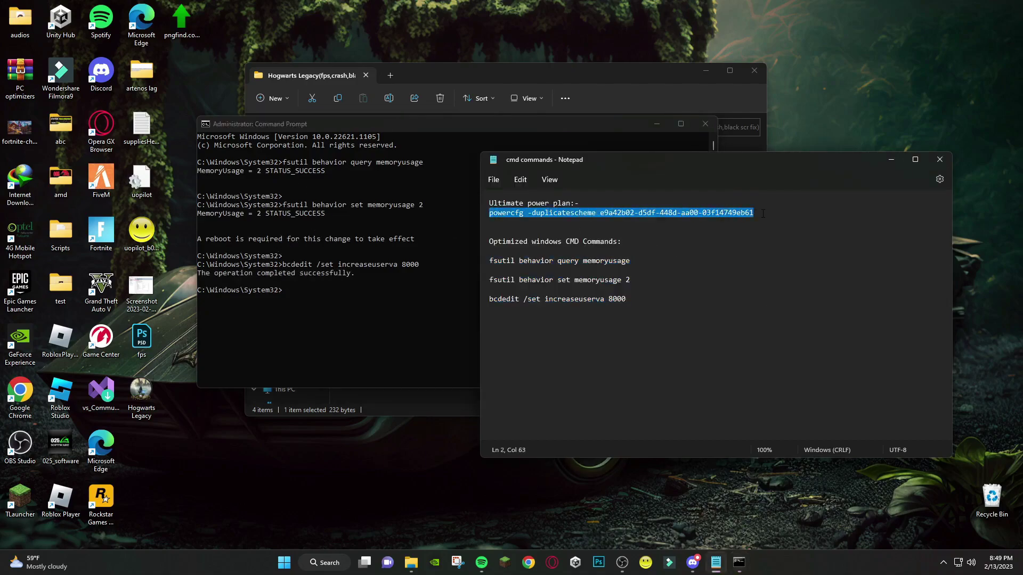
{"action": "left_click", "coordinate": [331, 296]}
{"action": "left_click", "coordinate": [293, 292]}
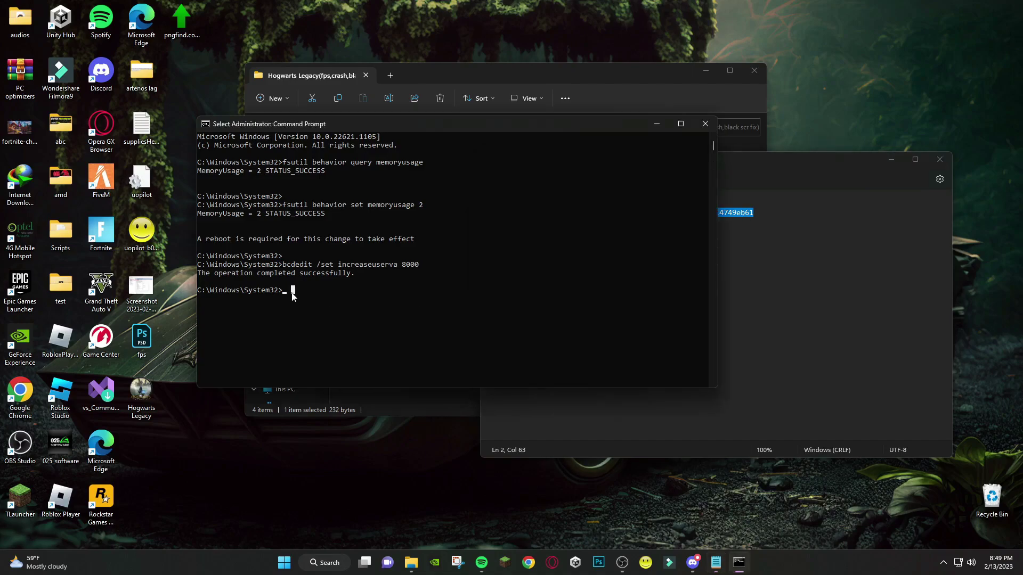
{"action": "right_click", "coordinate": [311, 291]}
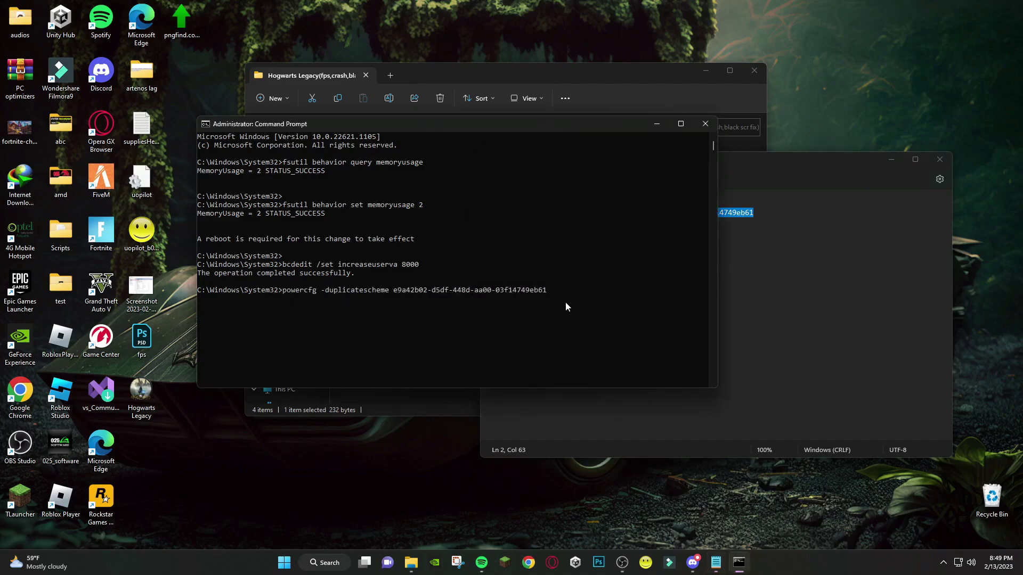
{"action": "key", "text": "Return"}
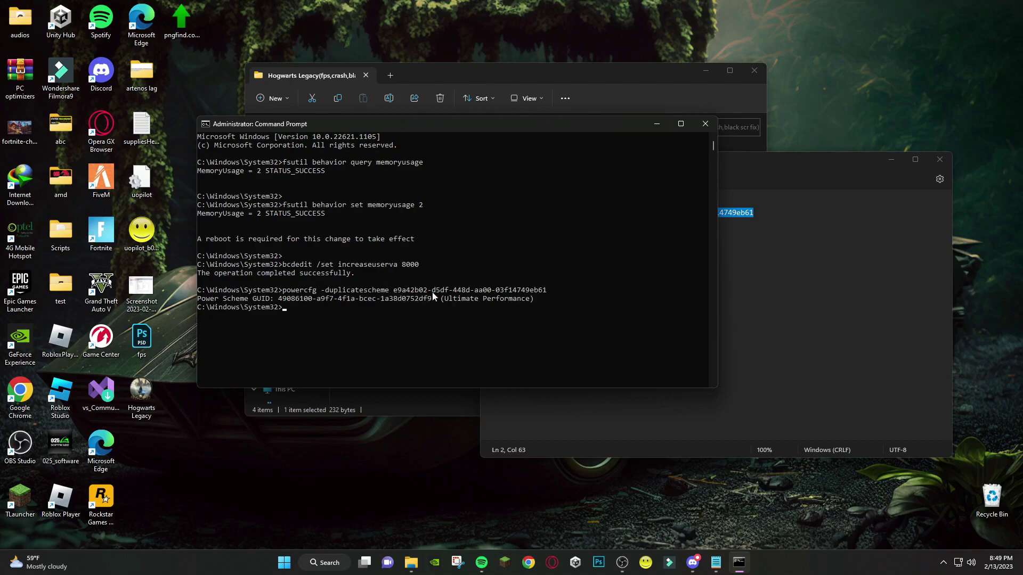
{"action": "left_click", "coordinate": [705, 124]}
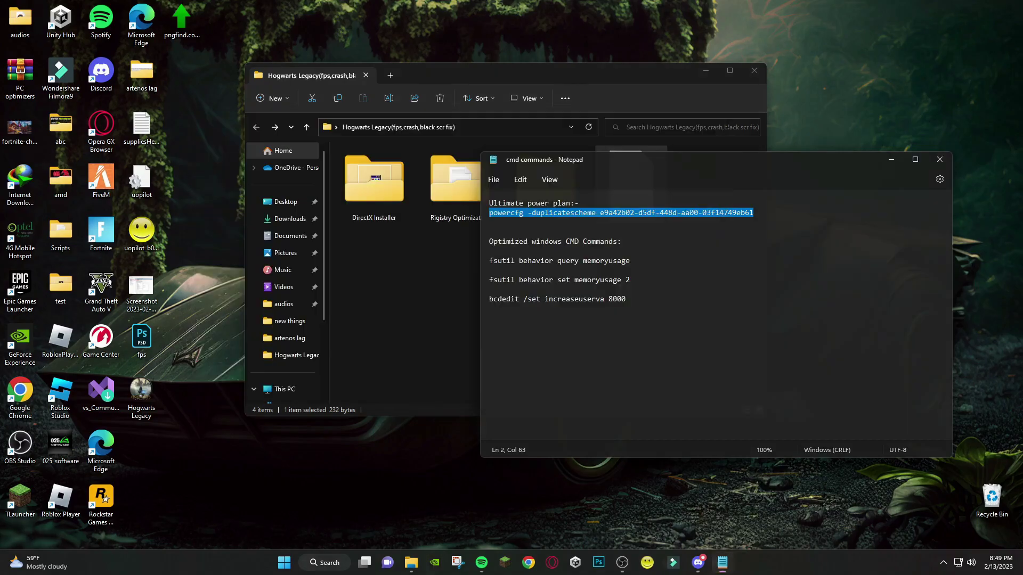
{"action": "left_click", "coordinate": [940, 159]}
Search 'adva' for advanced system settings and show the Advanced tab of Performance Options
{"action": "left_click", "coordinate": [349, 563]}
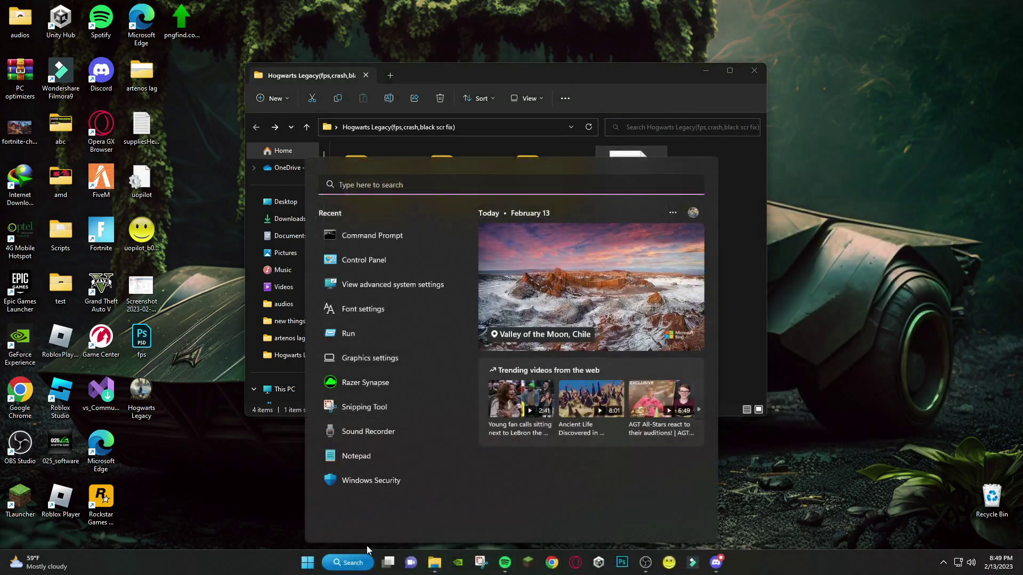
{"action": "type", "text": "adva"}
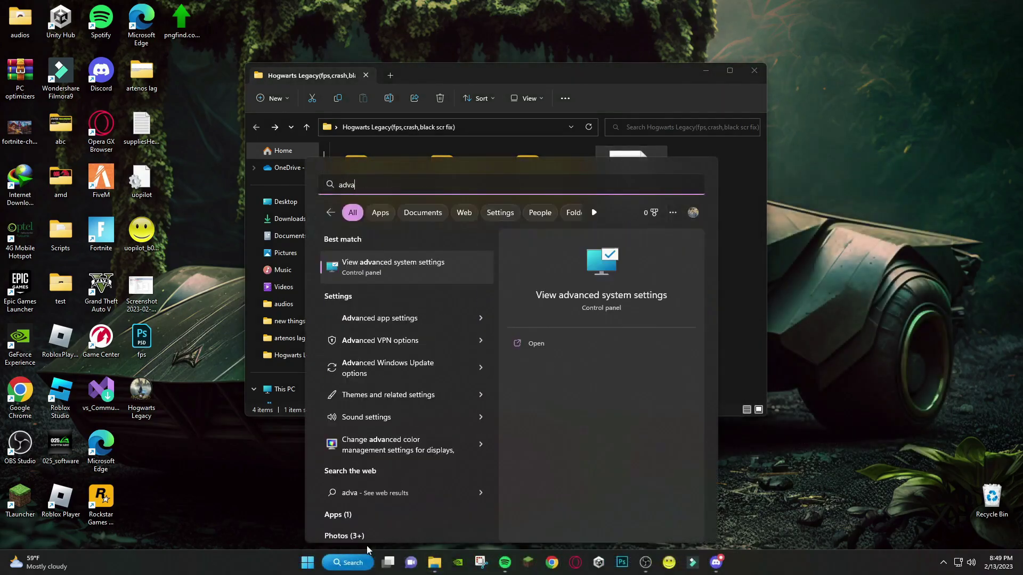
{"action": "left_click", "coordinate": [378, 263]}
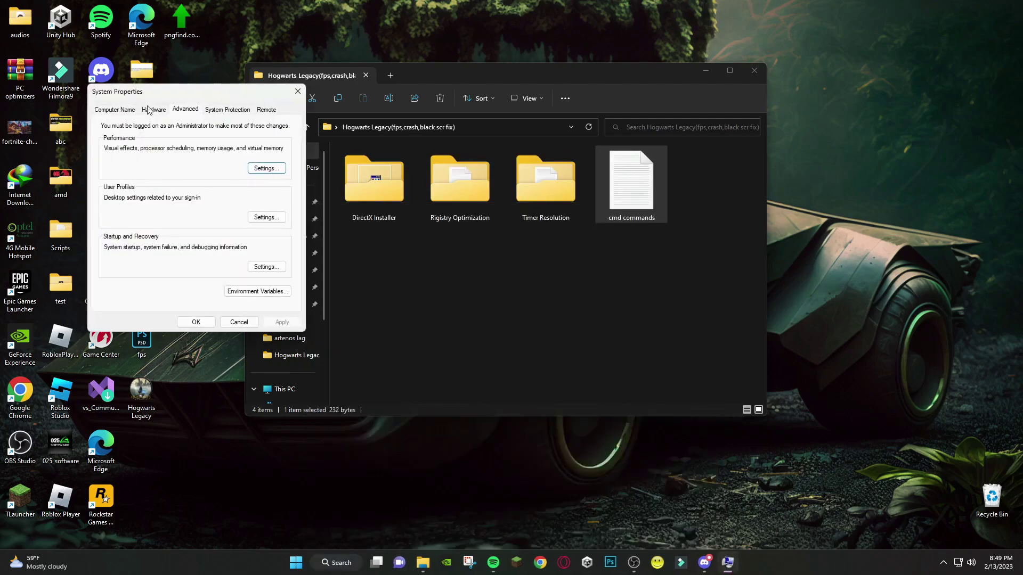
{"action": "left_click", "coordinate": [261, 169]}
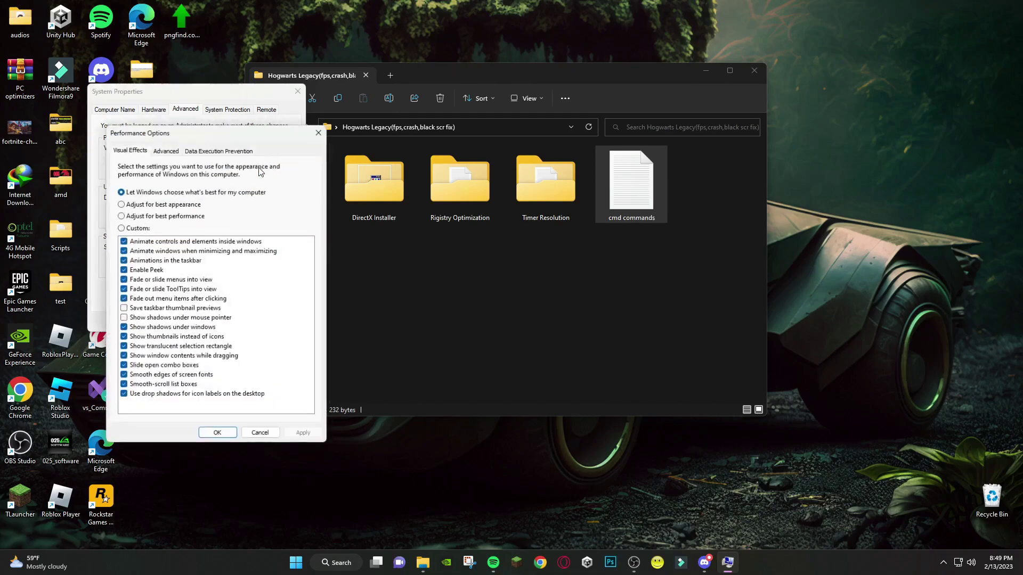
{"action": "left_click", "coordinate": [168, 152]}
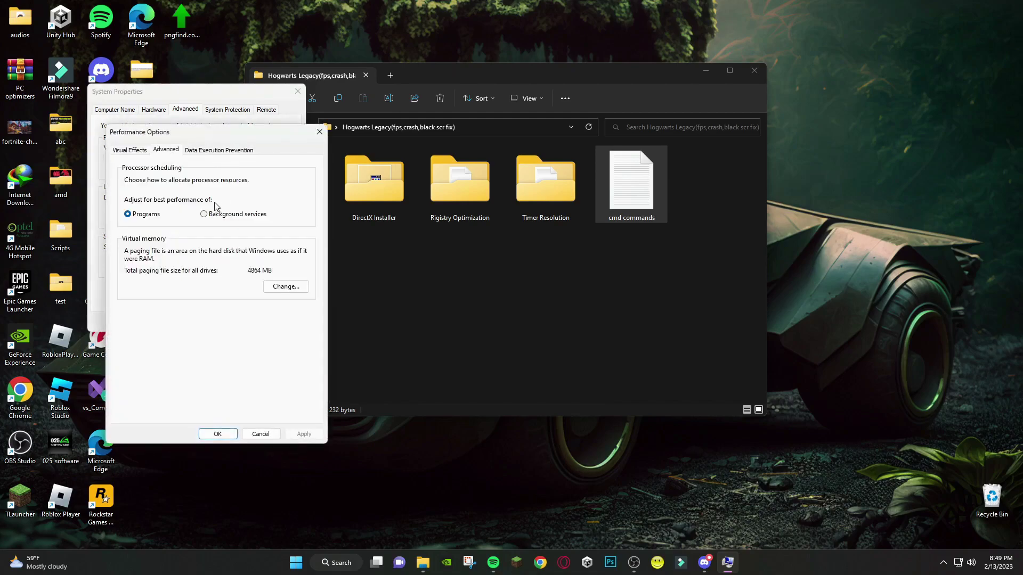
Disable automatic paging file management and set drive E: [WD Games] to Custom size
{"action": "left_click", "coordinate": [283, 286]}
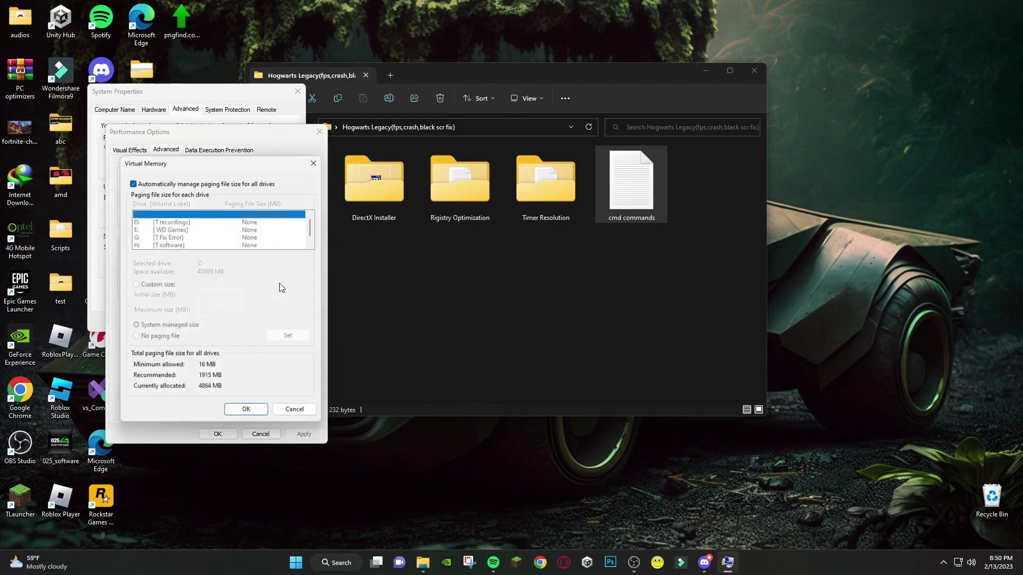
{"action": "left_click", "coordinate": [130, 180]}
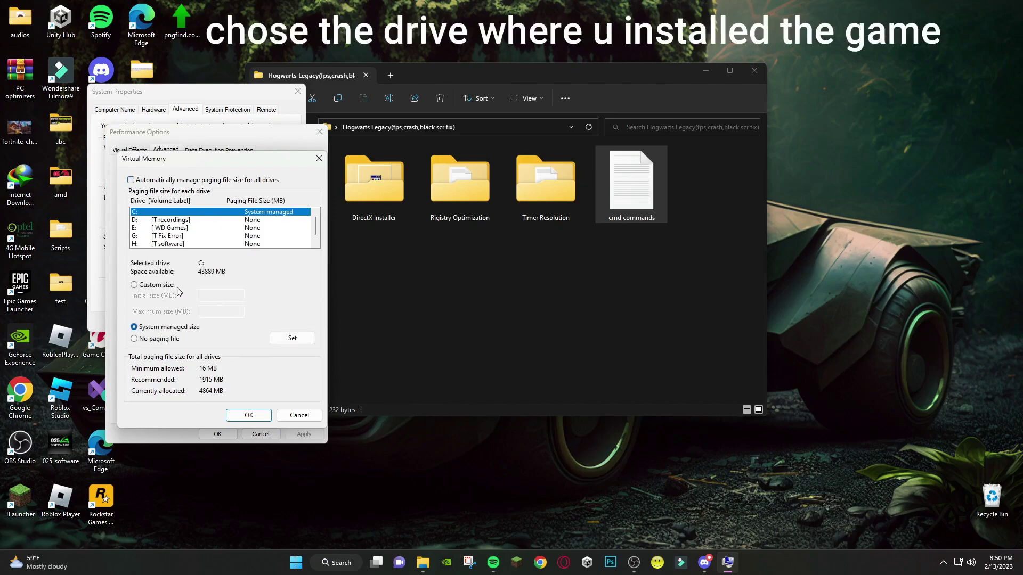
{"action": "scroll", "coordinate": [170, 234], "scroll_direction": "down", "scroll_amount": 1}
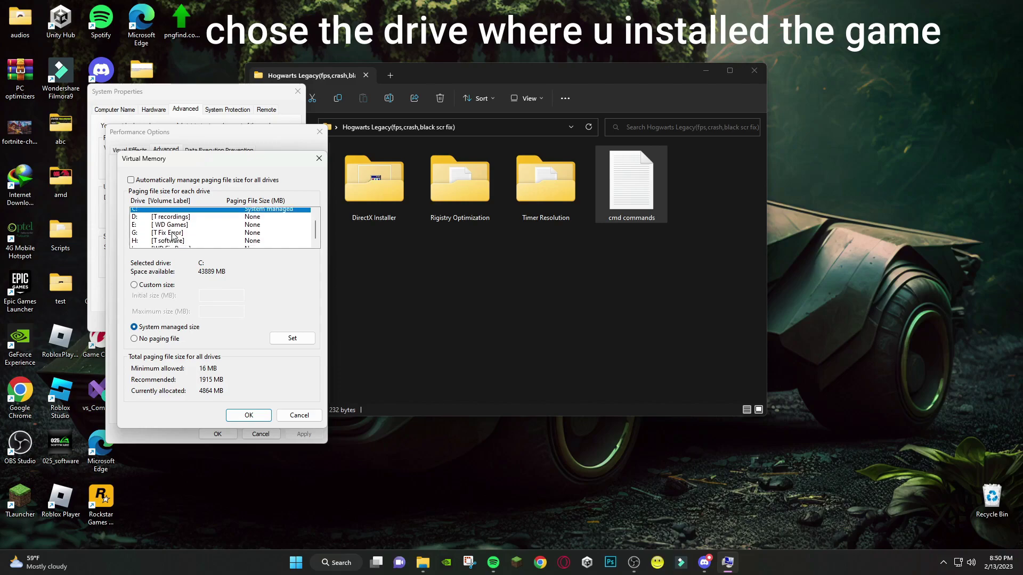
{"action": "scroll", "coordinate": [171, 234], "scroll_direction": "down", "scroll_amount": 1}
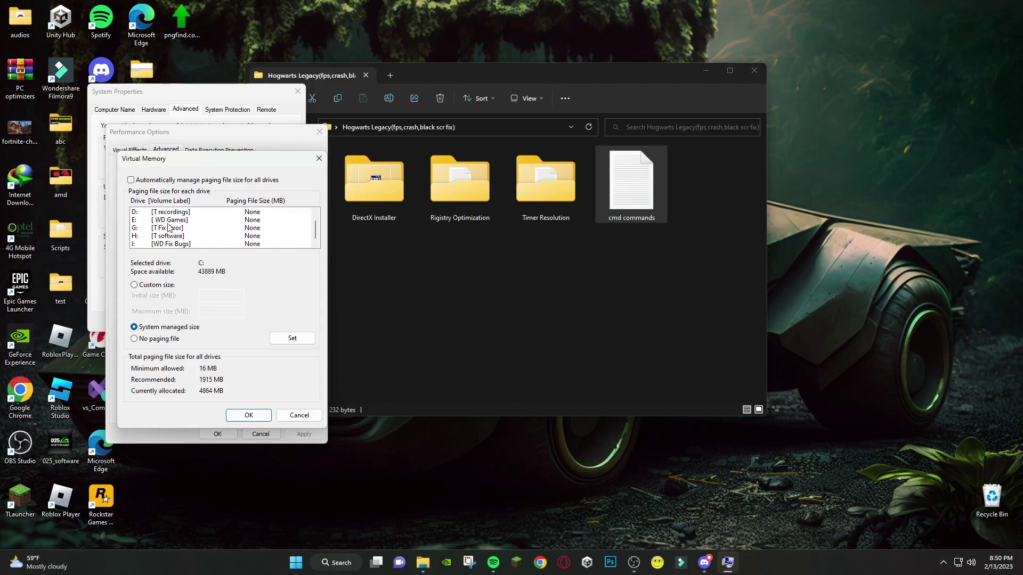
{"action": "left_click", "coordinate": [171, 224]}
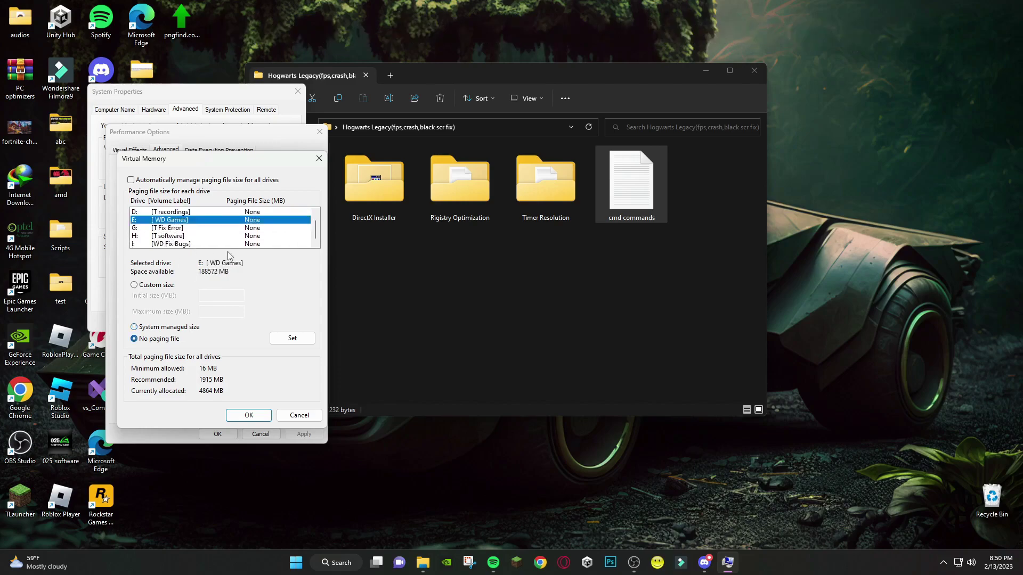
{"action": "left_click", "coordinate": [135, 286]}
{"action": "left_click", "coordinate": [207, 296]}
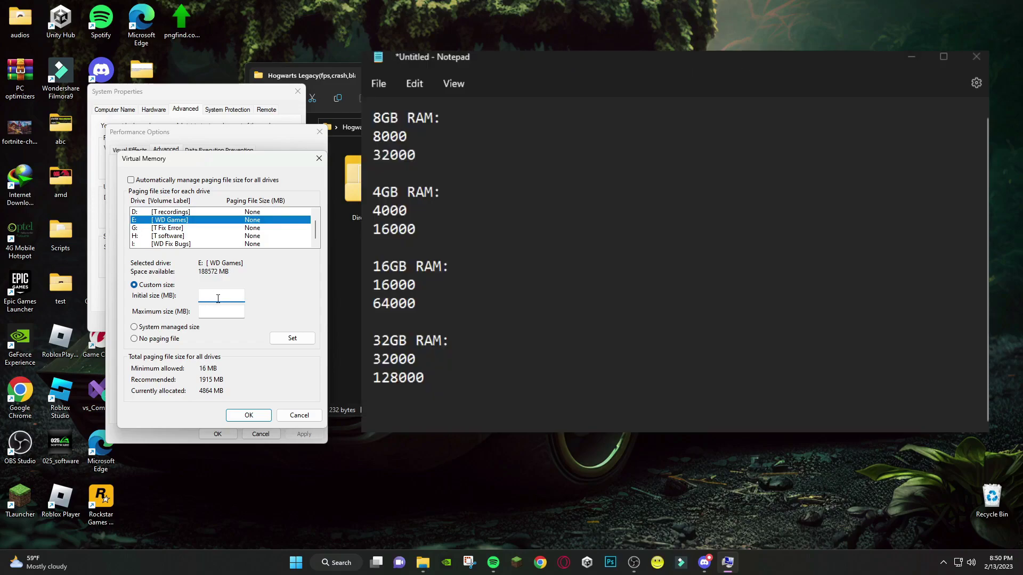
Check the 8.00 GB installed RAM in Control Panel's System page, then return to Virtual Memory and the notes
{"action": "left_click", "coordinate": [345, 564]}
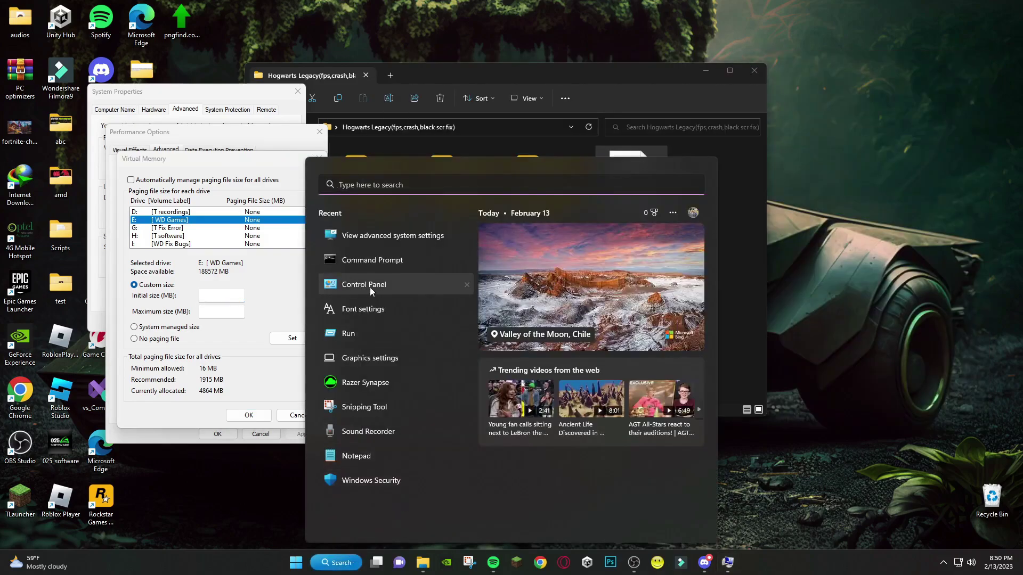
{"action": "left_click", "coordinate": [371, 291]}
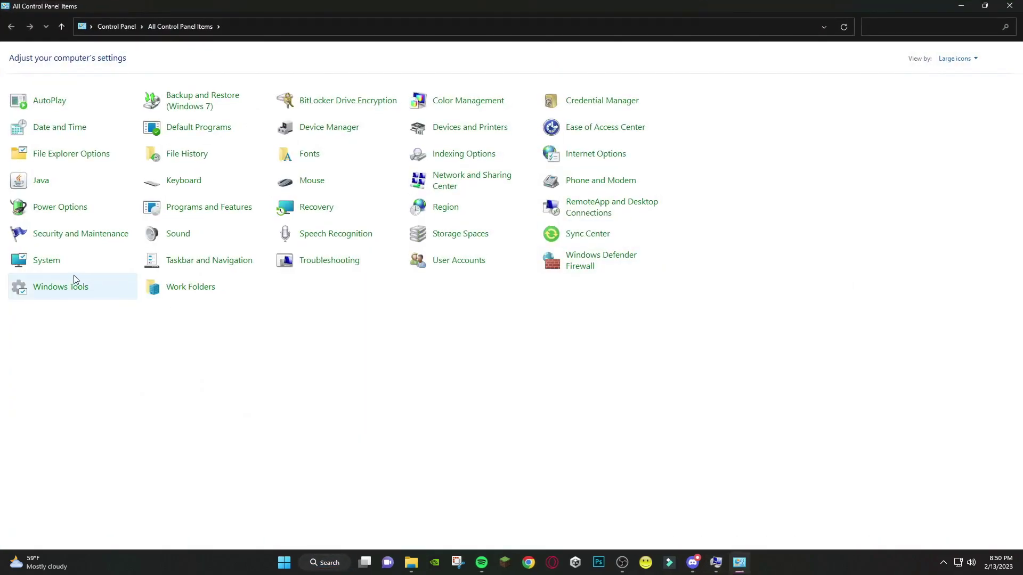
{"action": "left_click", "coordinate": [62, 257]}
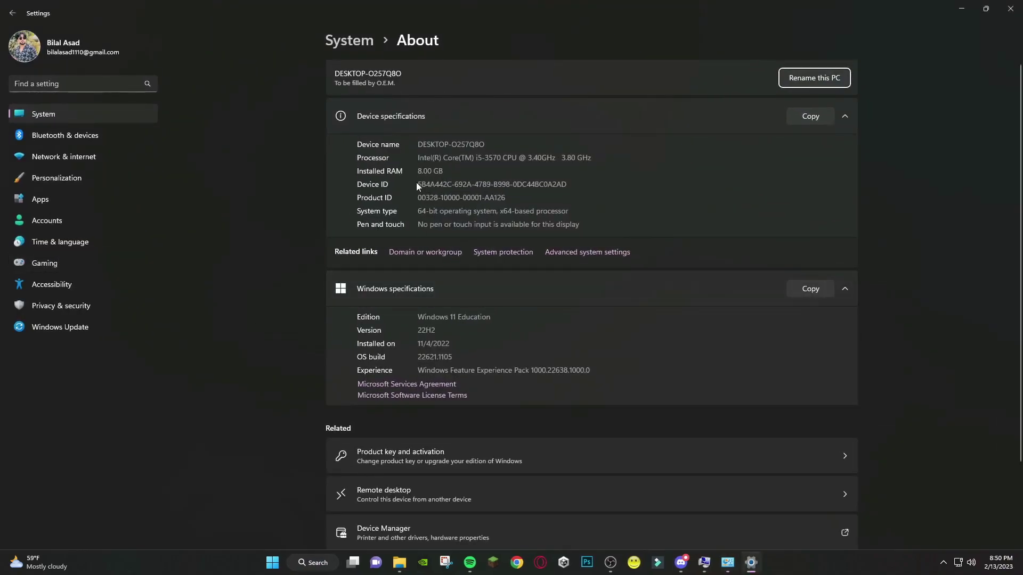
{"action": "left_click_drag", "start_coordinate": [418, 171], "coordinate": [444, 171]}
{"action": "left_click", "coordinate": [1007, 10]}
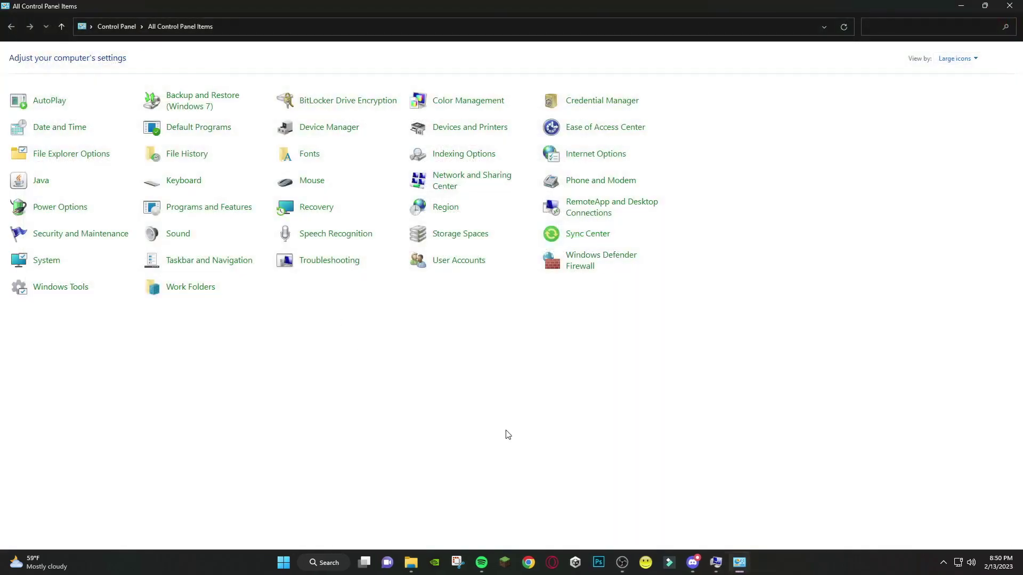
{"action": "left_click", "coordinate": [716, 564]}
{"action": "key", "text": "alt+Tab"}
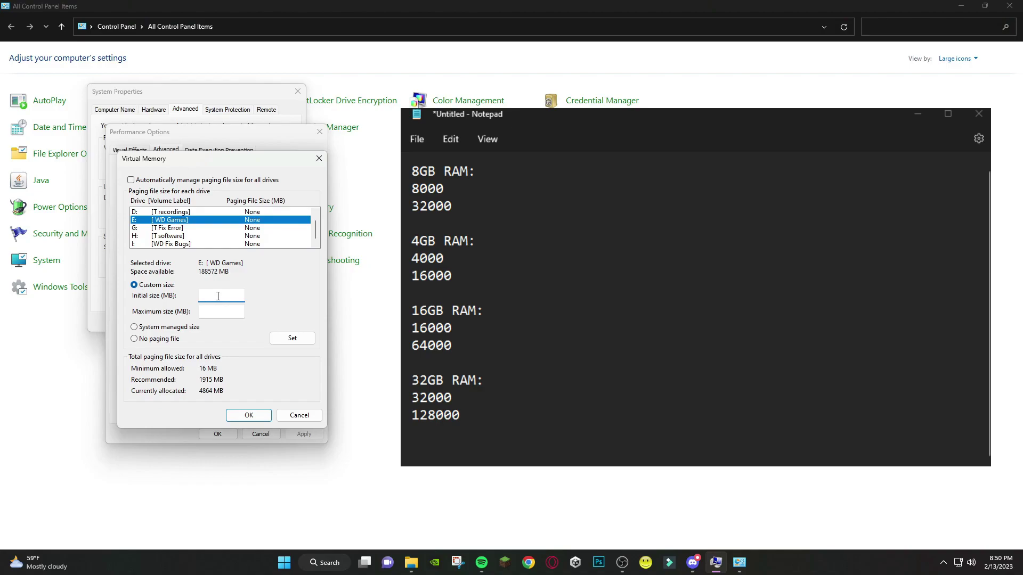
Enter 8000 as the initial paging size and compute 8000 × 4 = 32,000 in Calculator
{"action": "type", "text": "8000"}
{"action": "left_click", "coordinate": [232, 313]}
{"action": "left_click", "coordinate": [325, 563]}
{"action": "type", "text": "calculator"}
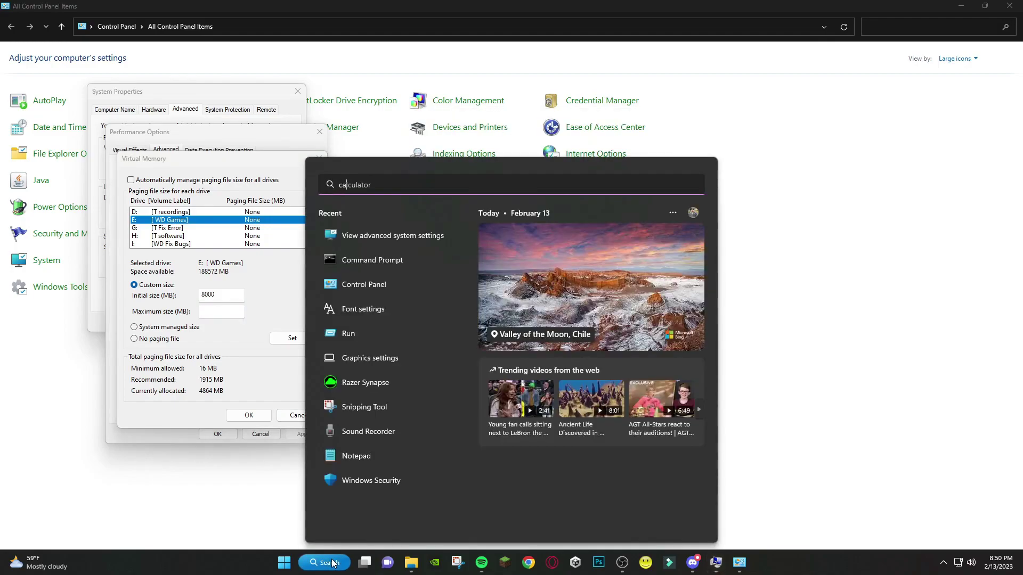
{"action": "left_click", "coordinate": [325, 563]}
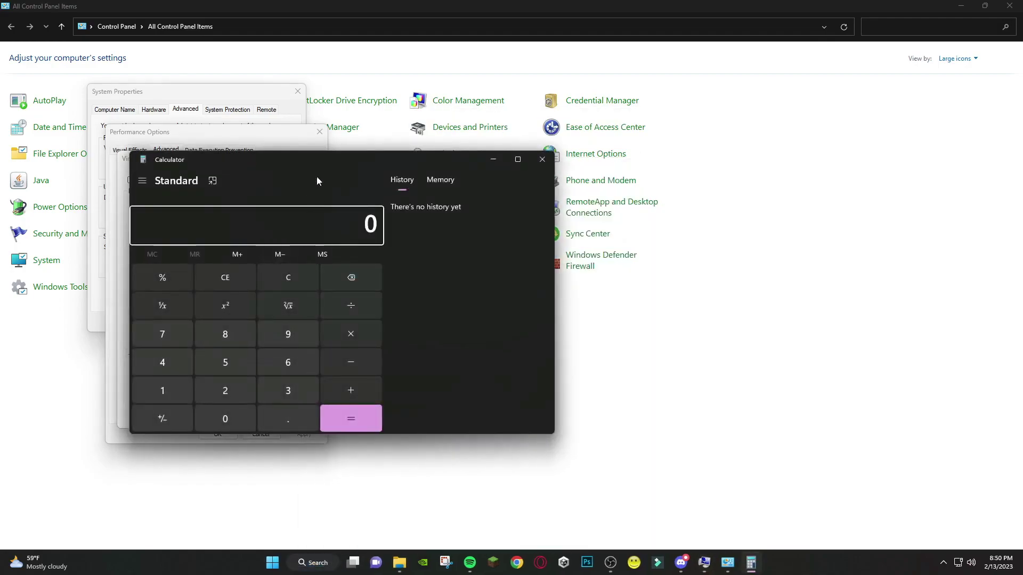
{"action": "left_click_drag", "start_coordinate": [352, 161], "coordinate": [628, 194]}
{"action": "left_click", "coordinate": [500, 373]}
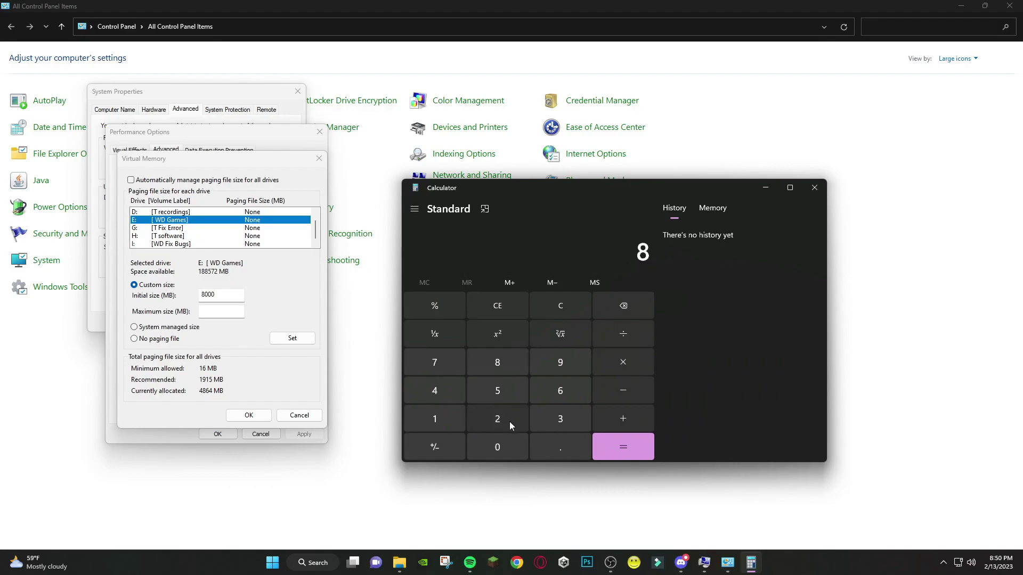
{"action": "left_click", "coordinate": [510, 443]}
{"action": "left_click", "coordinate": [509, 444]}
{"action": "left_click", "coordinate": [510, 443]}
{"action": "left_click", "coordinate": [624, 364]}
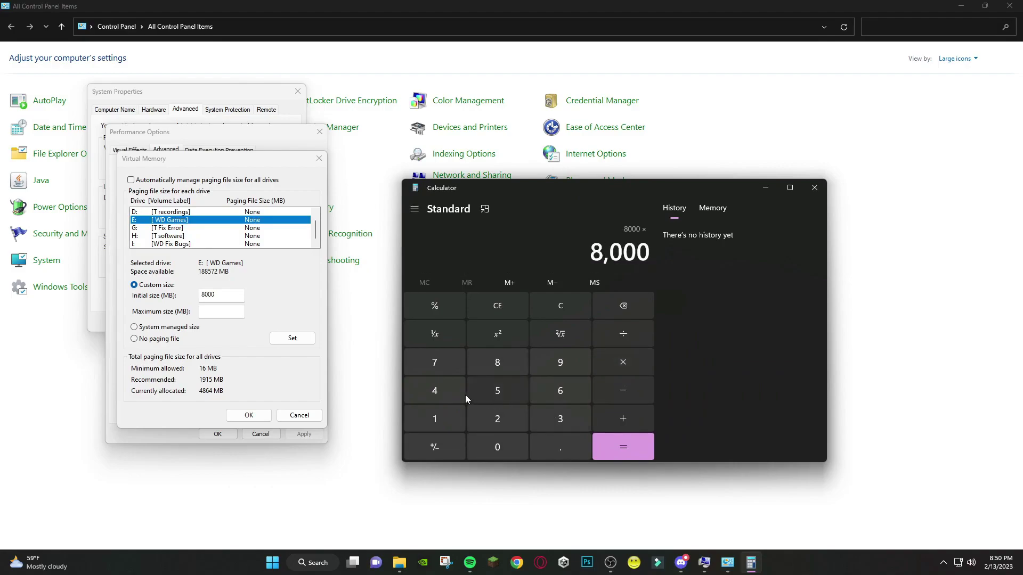
{"action": "left_click", "coordinate": [435, 392]}
{"action": "left_click", "coordinate": [626, 446]}
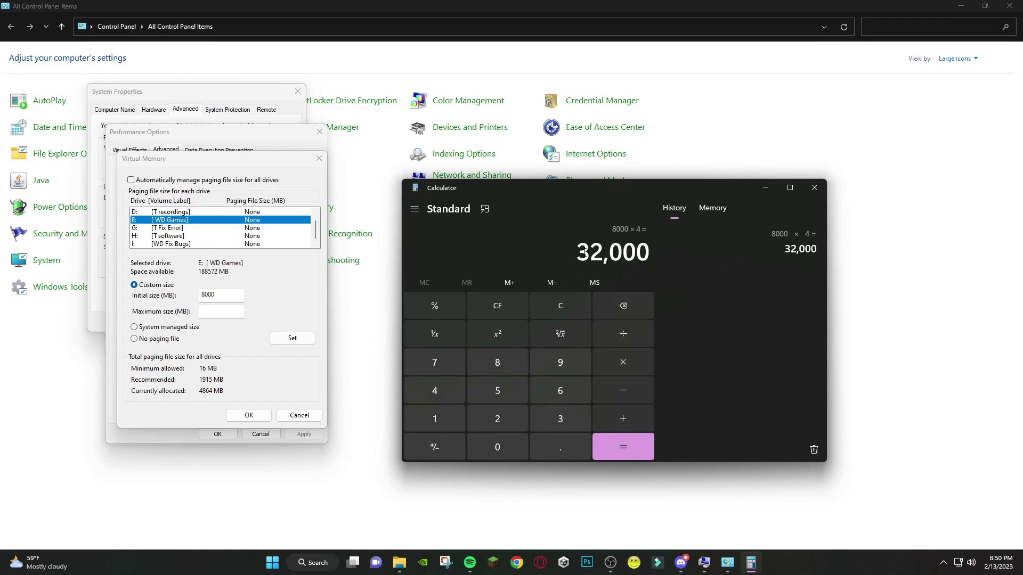
Enter 32000 as the maximum size, close Calculator and cancel the Virtual Memory dialog
{"action": "left_click", "coordinate": [218, 309]}
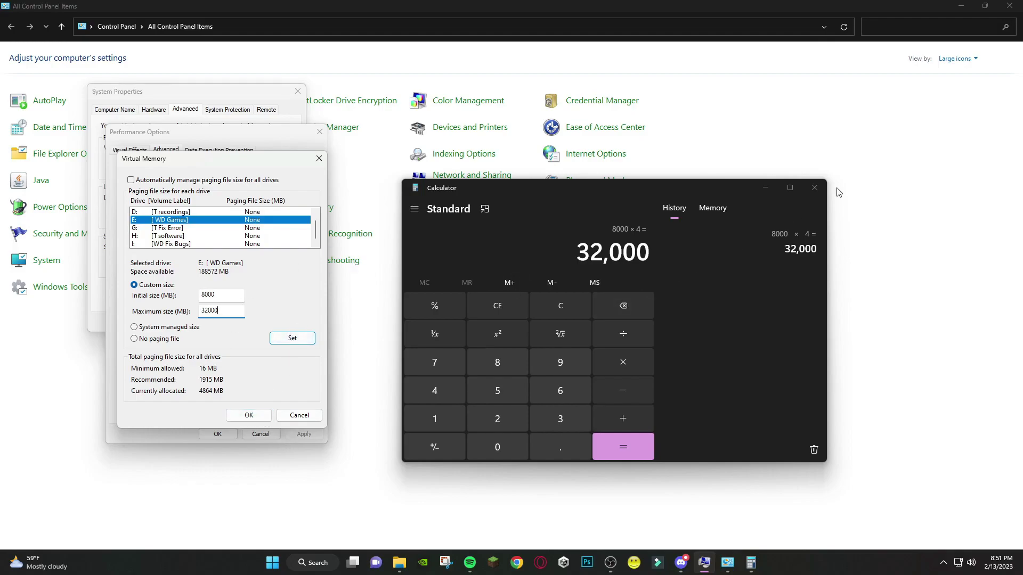
{"action": "left_click", "coordinate": [815, 189]}
{"action": "left_click", "coordinate": [815, 190]}
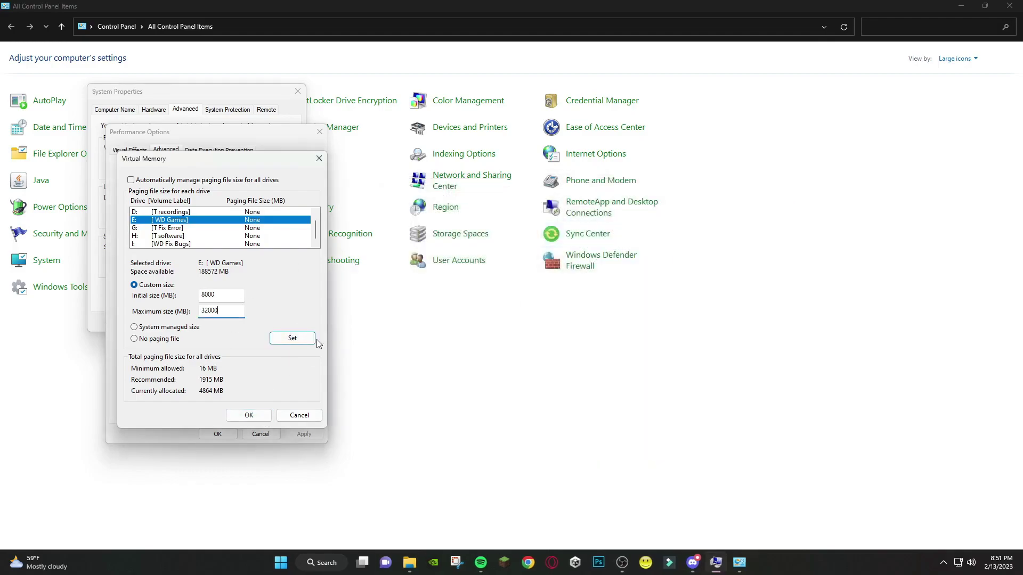
{"action": "left_click", "coordinate": [296, 416]}
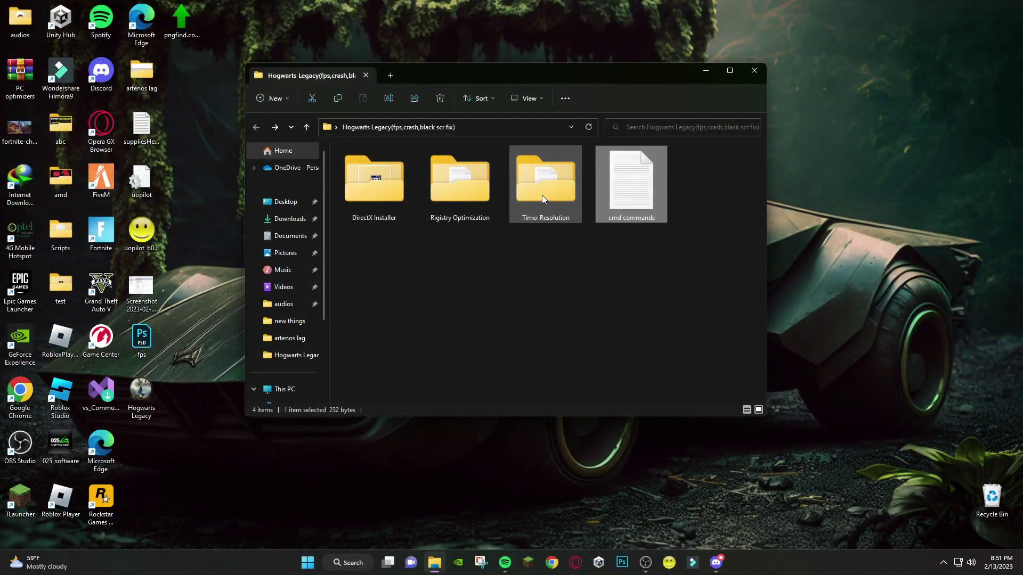
Open 'cmd code for timer resolution' in the Timer Resolution folder and select its three bcdedit lines
{"action": "double_click", "coordinate": [542, 195]}
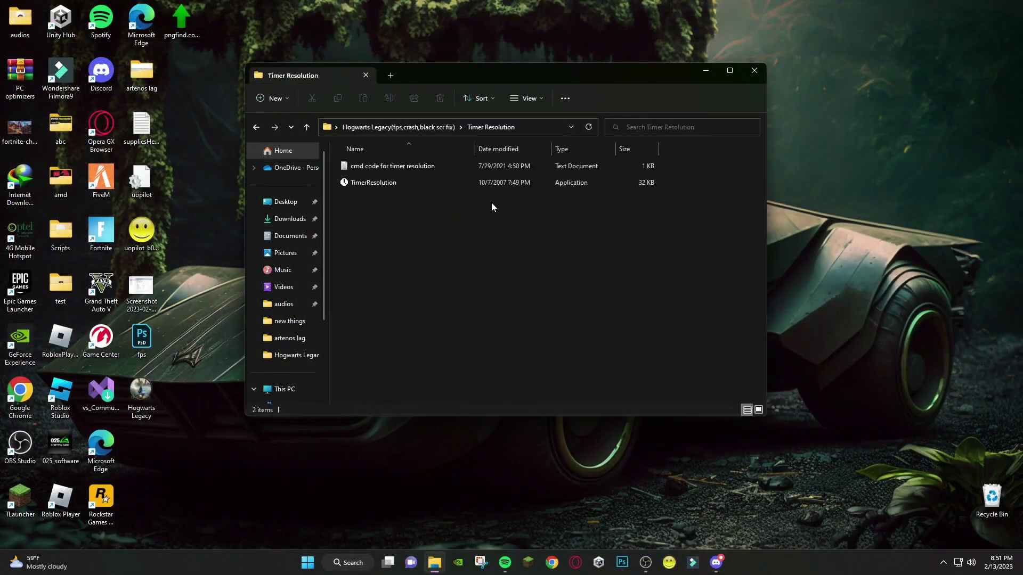
{"action": "left_click", "coordinate": [372, 182]}
{"action": "double_click", "coordinate": [378, 169]}
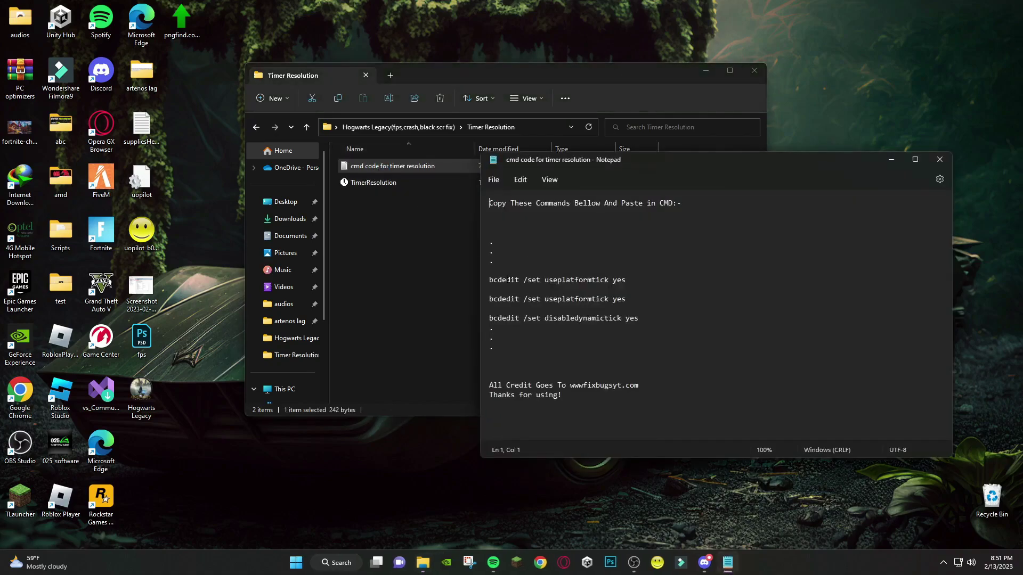
{"action": "left_click_drag", "start_coordinate": [489, 280], "coordinate": [653, 322]}
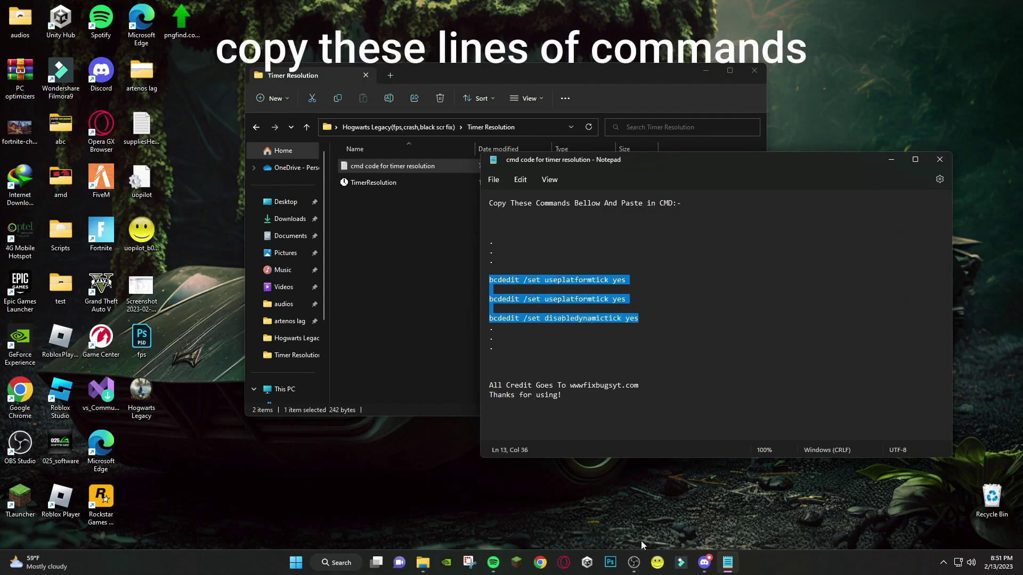
Run the bcdedit useplatformtick yes and disabledynamictick yes commands in an administrator Command Prompt
{"action": "left_click", "coordinate": [337, 563]}
{"action": "type", "text": "cmd"}
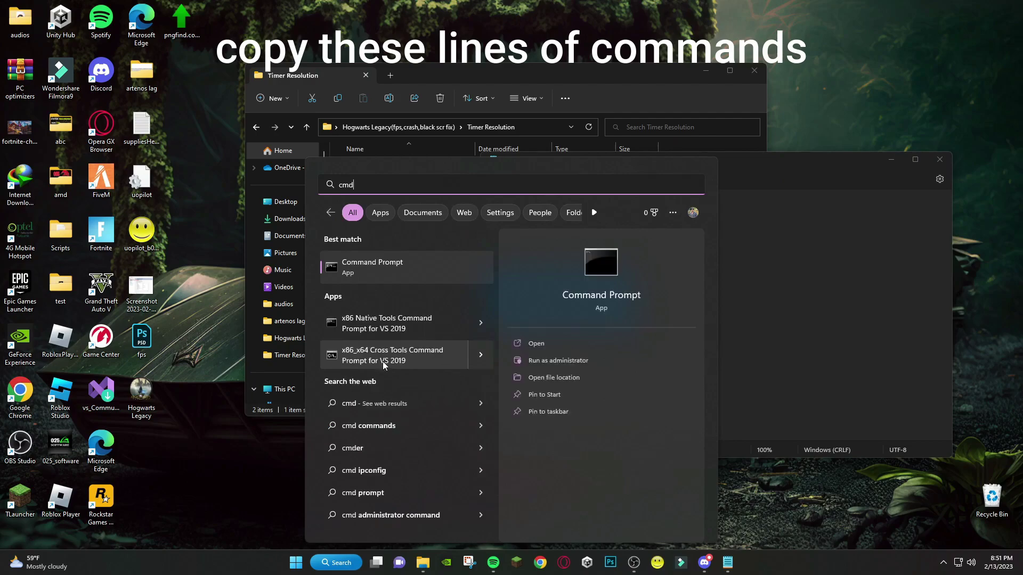
{"action": "left_click", "coordinate": [535, 360]}
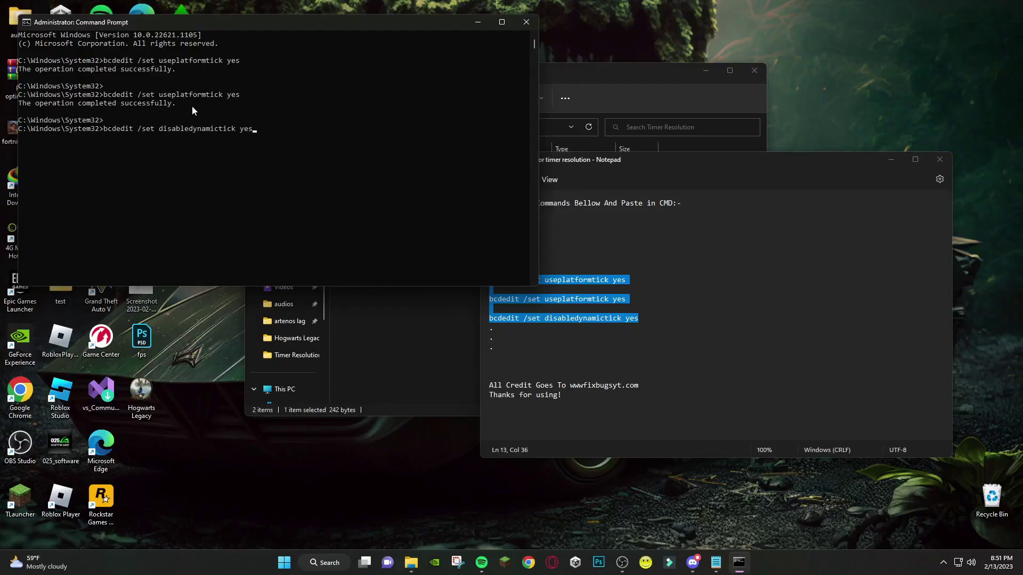
{"action": "key", "text": "Return"}
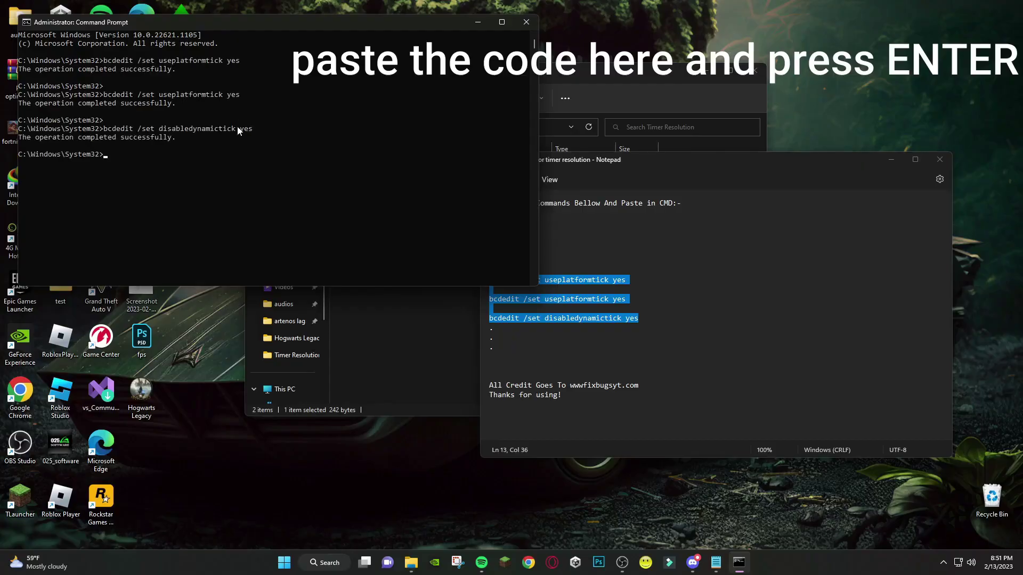
Close Command Prompt and Notepad, set TimerResolution to Maximum (0.500 ms), and minimize it
{"action": "left_click", "coordinate": [526, 22]}
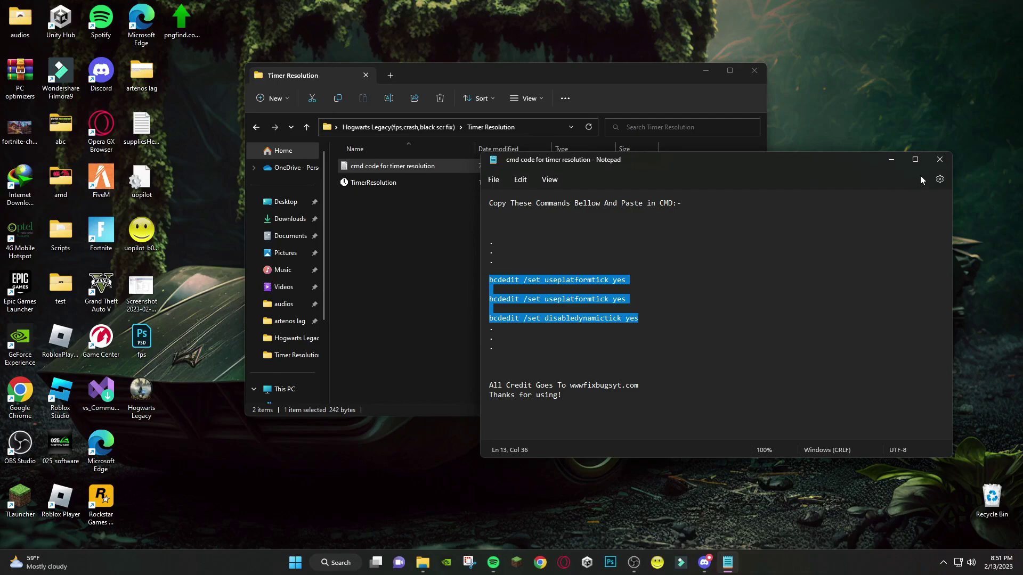
{"action": "left_click", "coordinate": [940, 160]}
{"action": "left_click", "coordinate": [370, 182]}
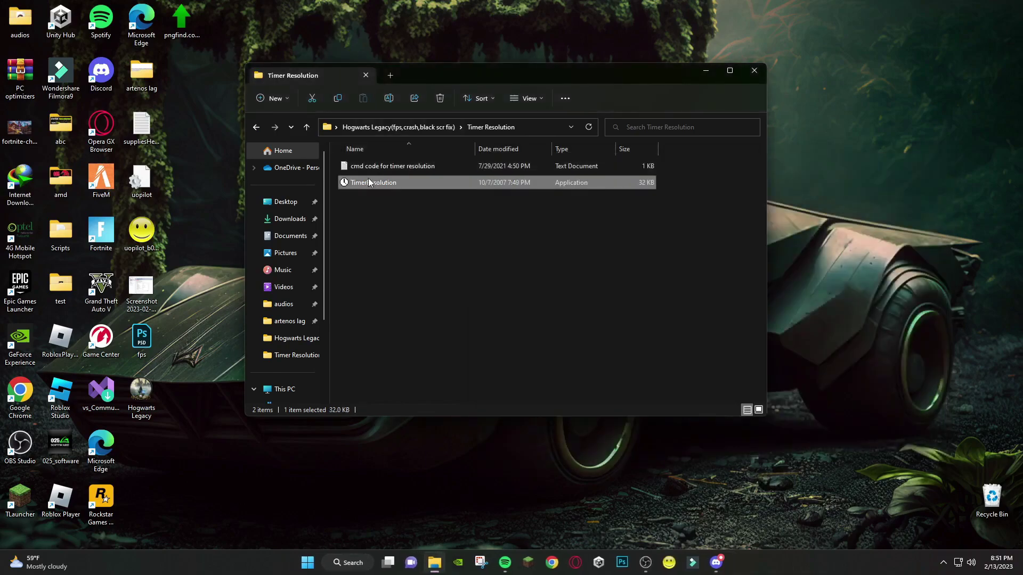
{"action": "double_click", "coordinate": [369, 184]}
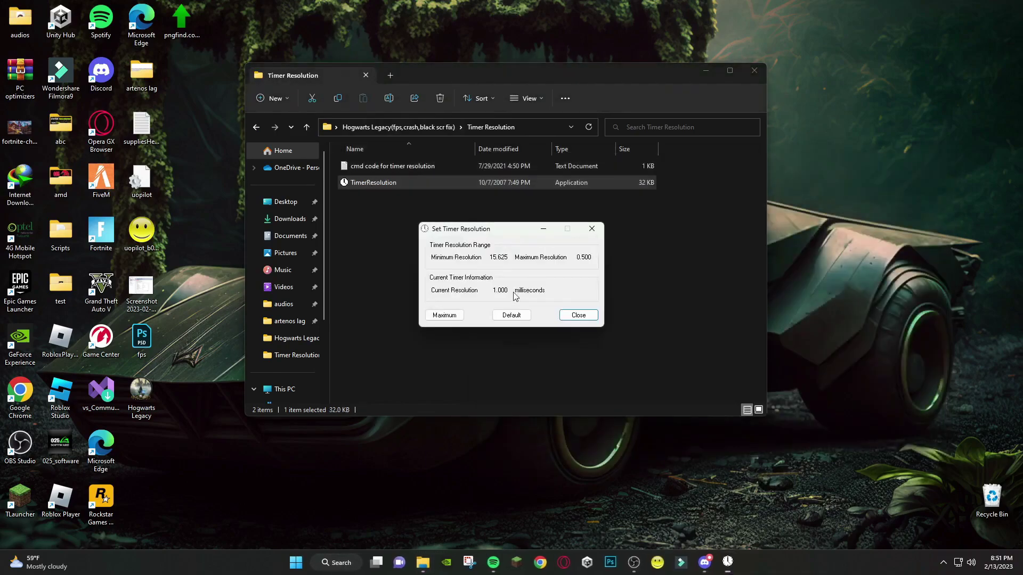
{"action": "left_click", "coordinate": [446, 314]}
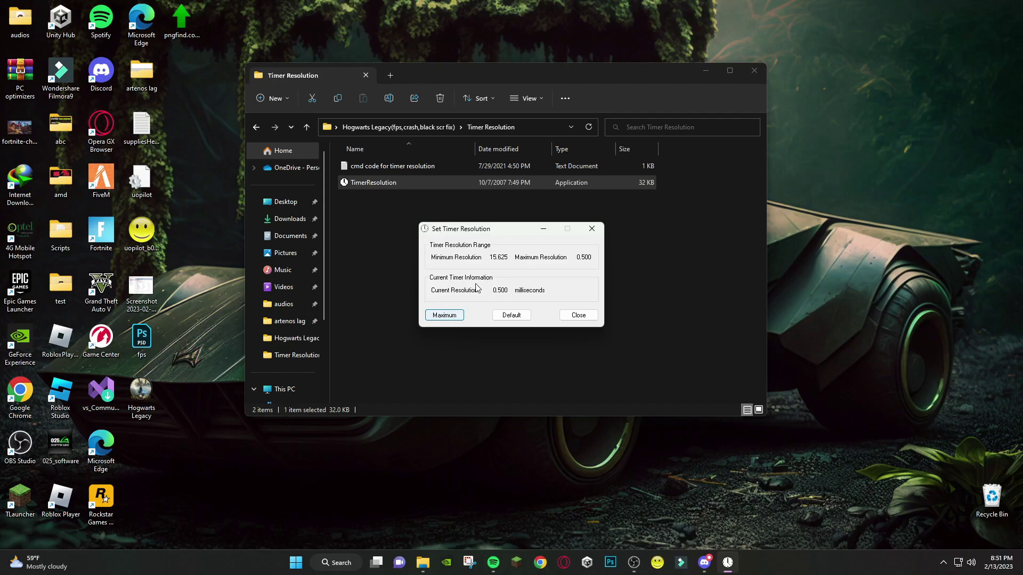
{"action": "left_click", "coordinate": [543, 229]}
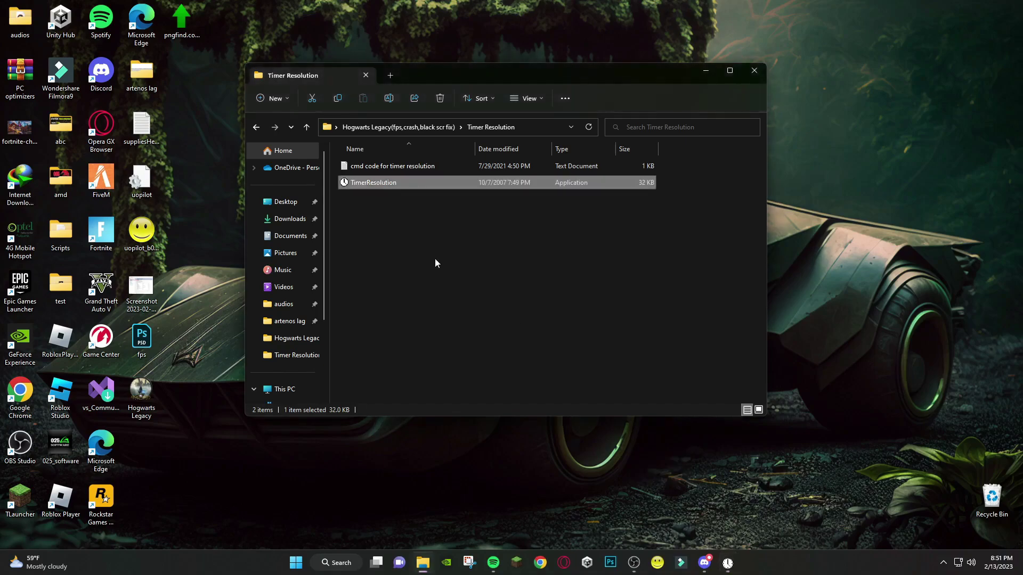
Minimize the Timer Resolution folder window and refresh the desktop
{"action": "left_click", "coordinate": [705, 71]}
{"action": "right_click", "coordinate": [682, 160]}
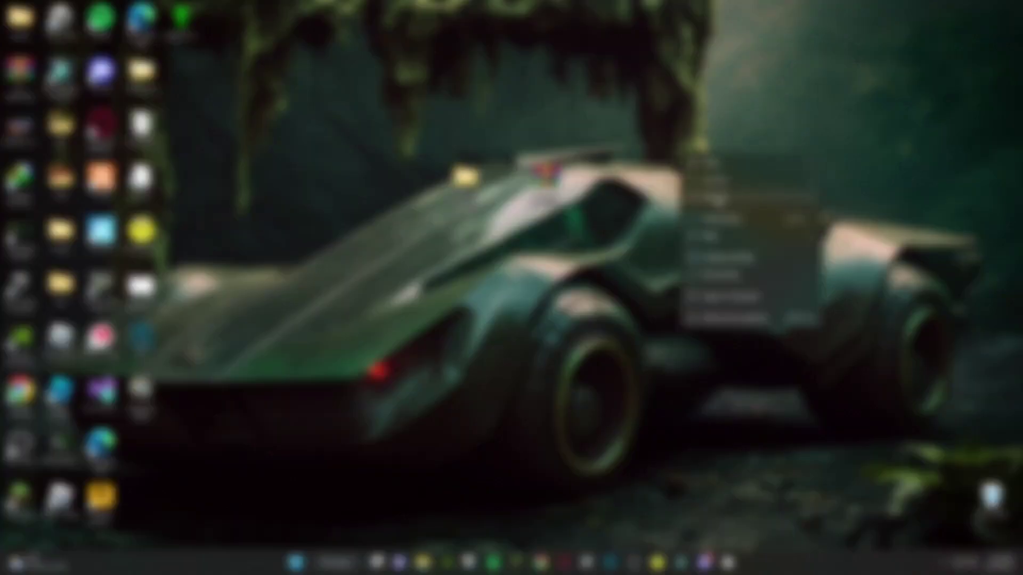
{"action": "left_click", "coordinate": [714, 201]}
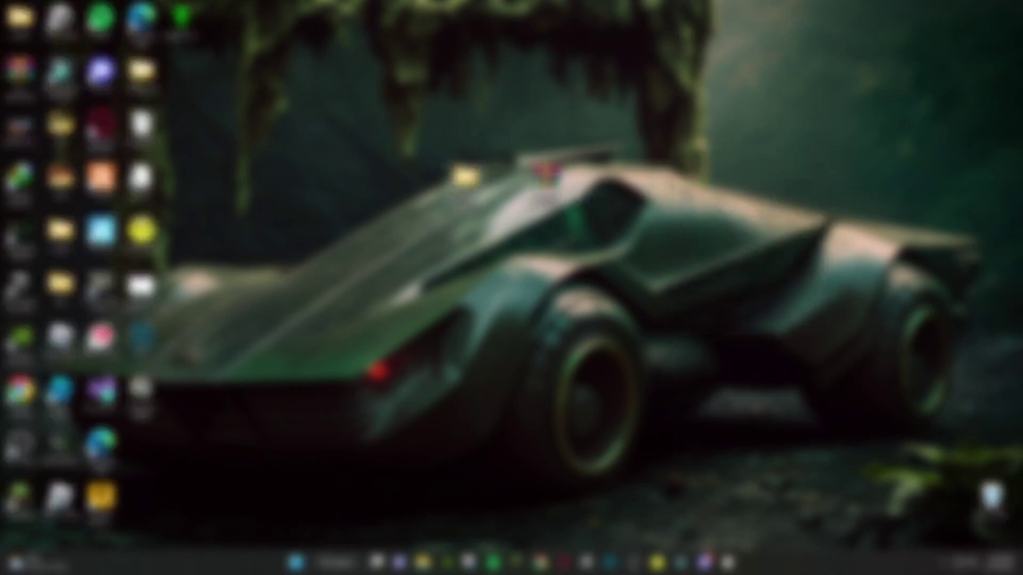